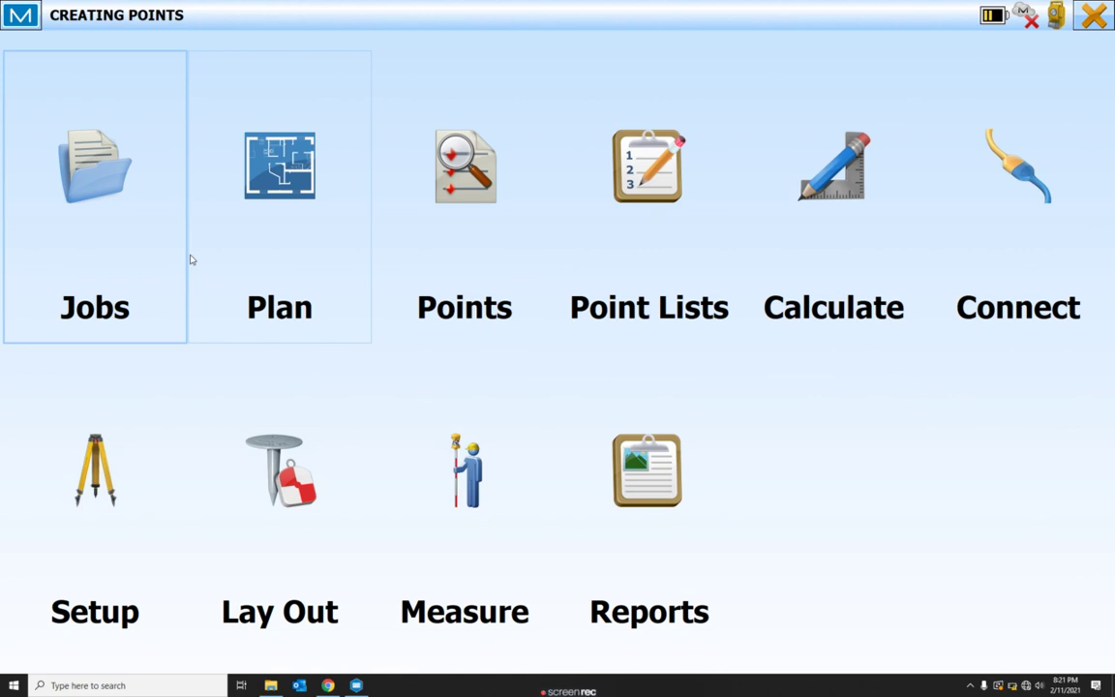
- Open the Plan view showing the floor plan with gridlines, ductwork and piping
{"action": "left_click", "coordinate": [278, 200]}
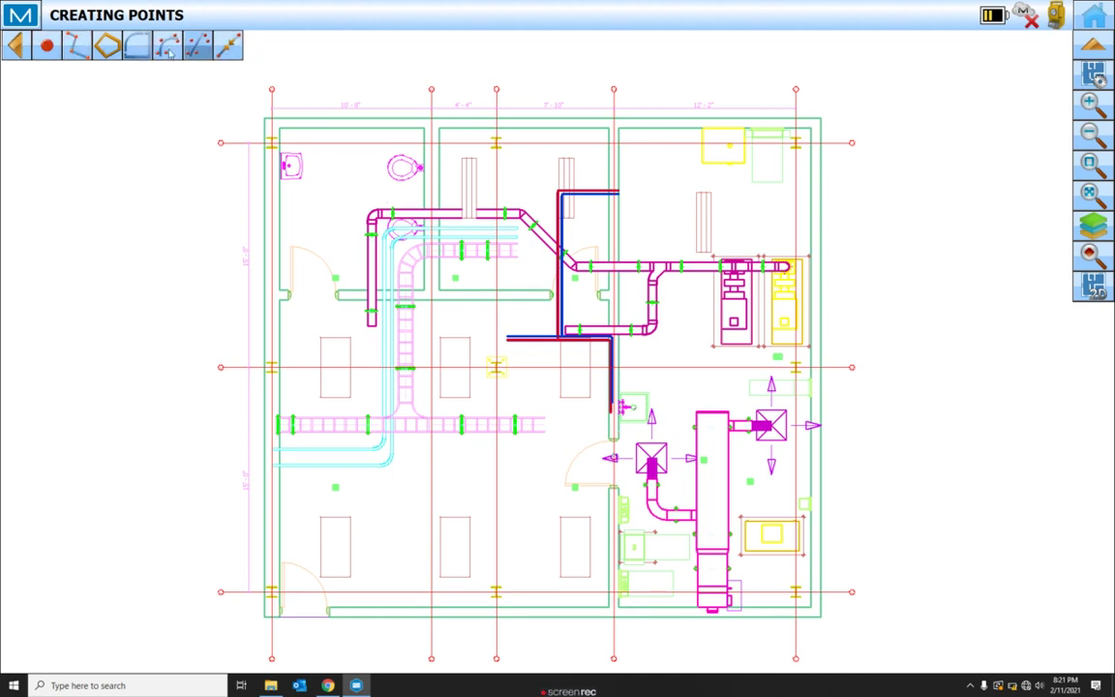
{"action": "left_click", "coordinate": [16, 44]}
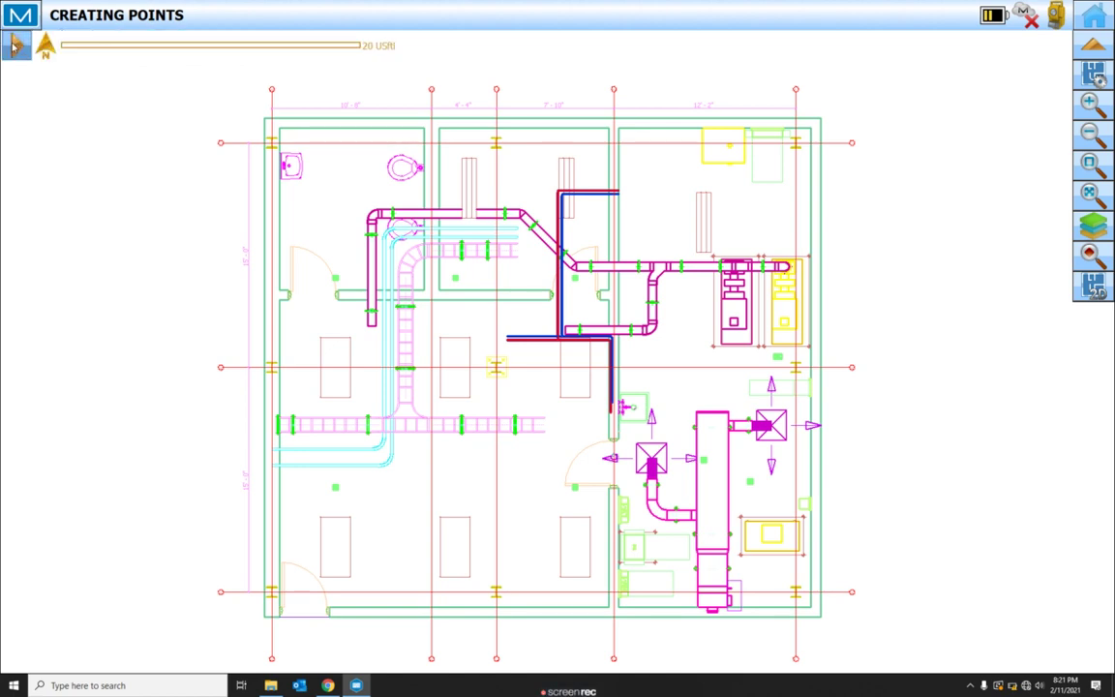
{"action": "left_click", "coordinate": [19, 45]}
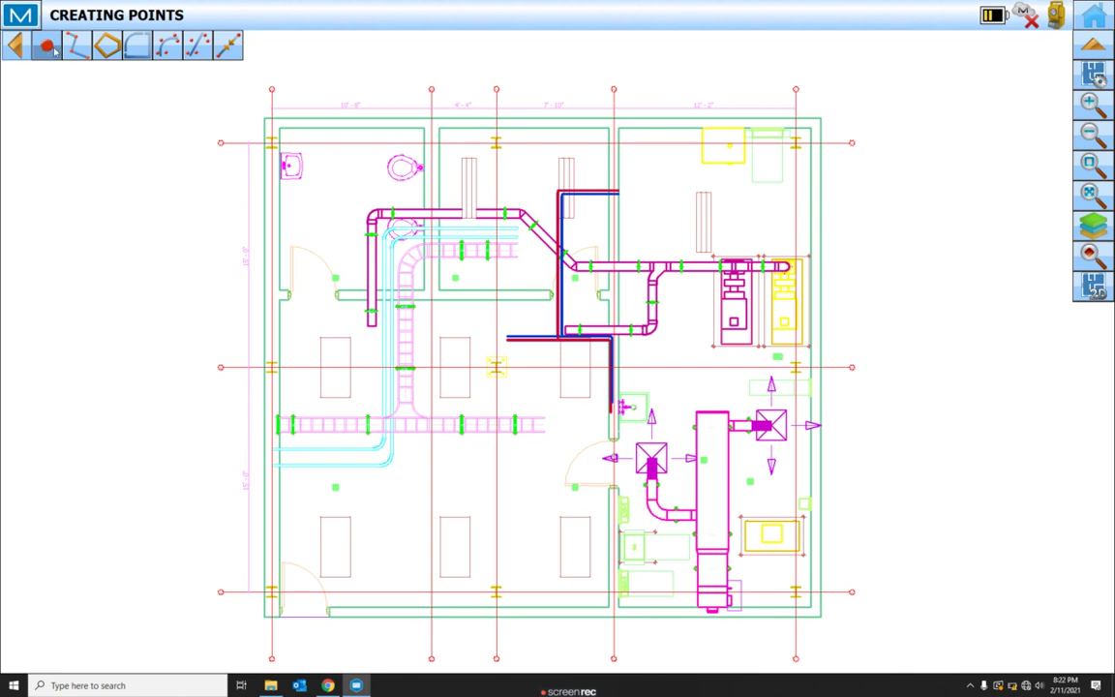
- Place points 1000 and 1001 at the top grid intersections, plus a point stacked at 1001
{"action": "left_click", "coordinate": [49, 45]}
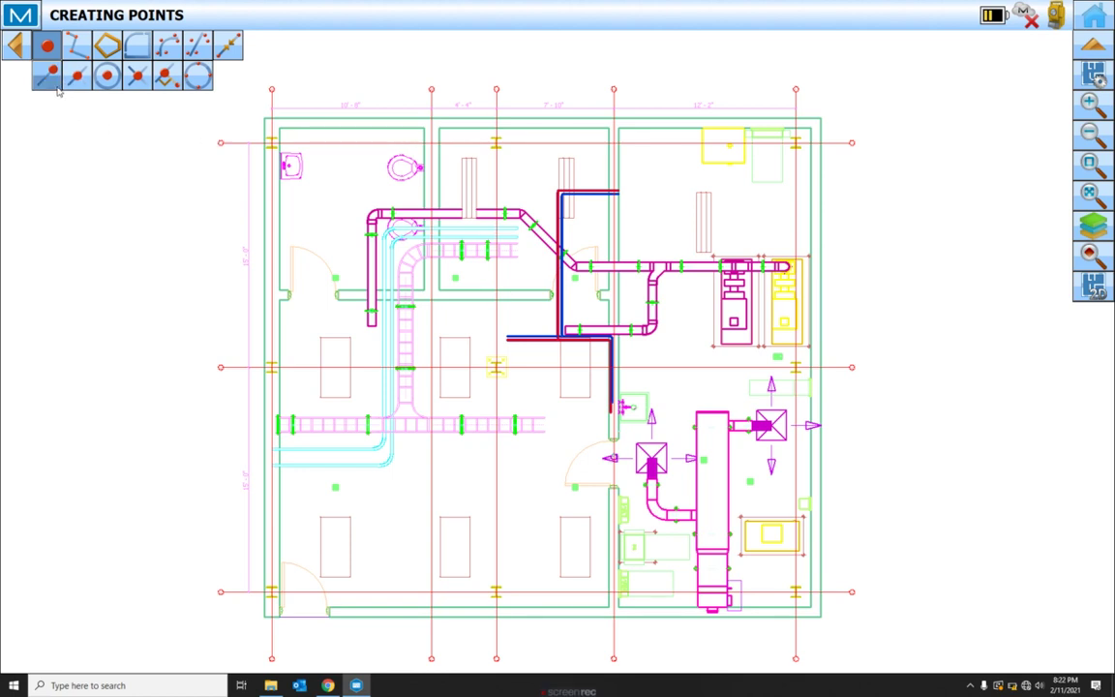
{"action": "left_click", "coordinate": [52, 82]}
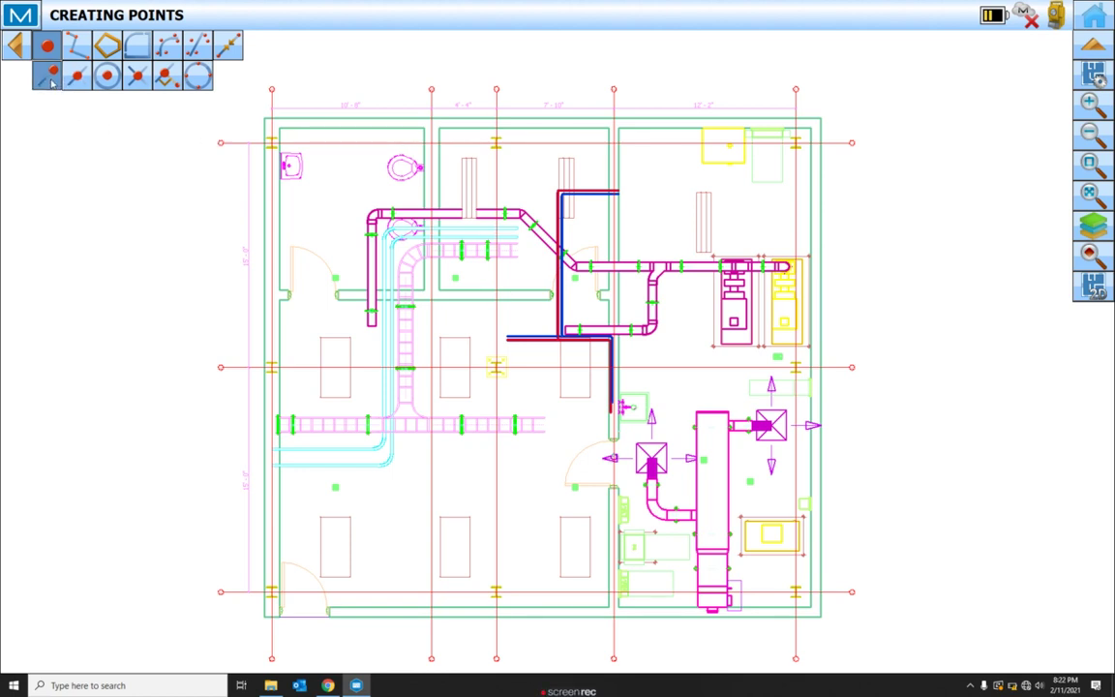
{"action": "left_click", "coordinate": [280, 129]}
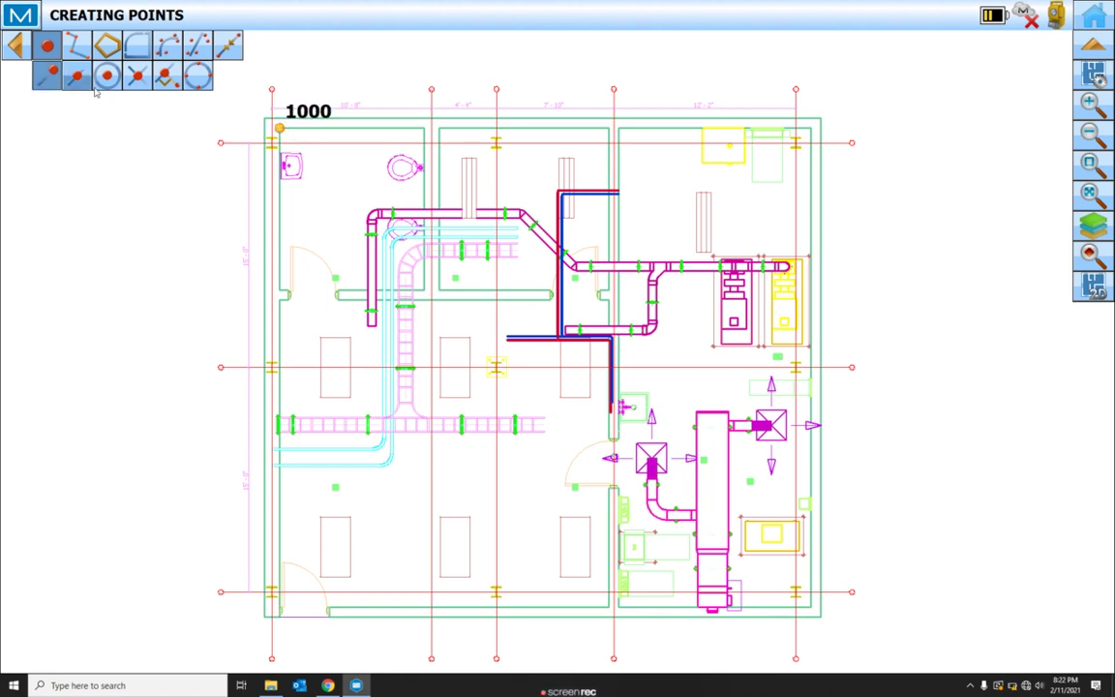
{"action": "left_click", "coordinate": [423, 129]}
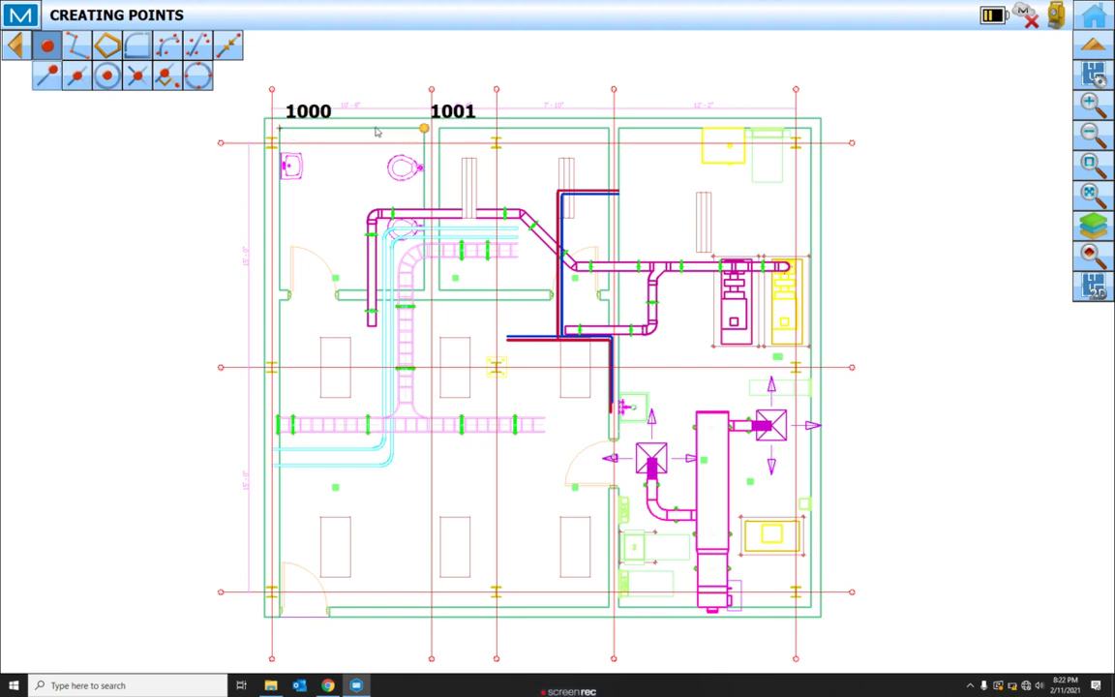
{"action": "left_click", "coordinate": [439, 129]}
- Add point 1003 on the top grid line, a point on the top wall line, and 1005 left of the room
{"action": "left_click", "coordinate": [46, 74]}
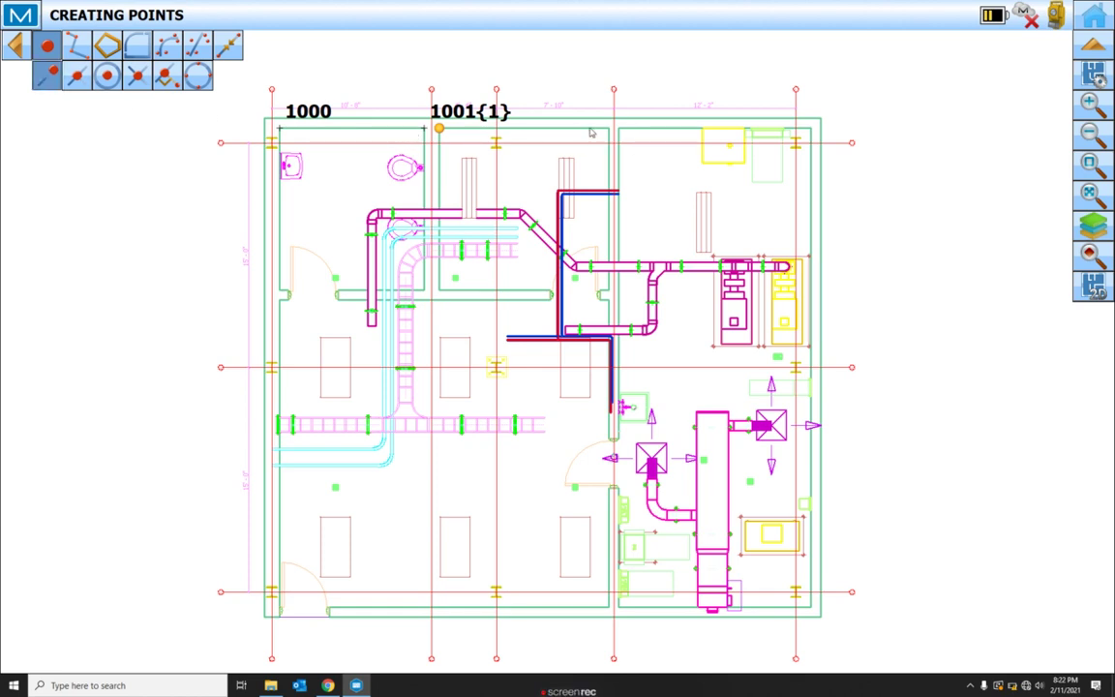
{"action": "left_click", "coordinate": [532, 122]}
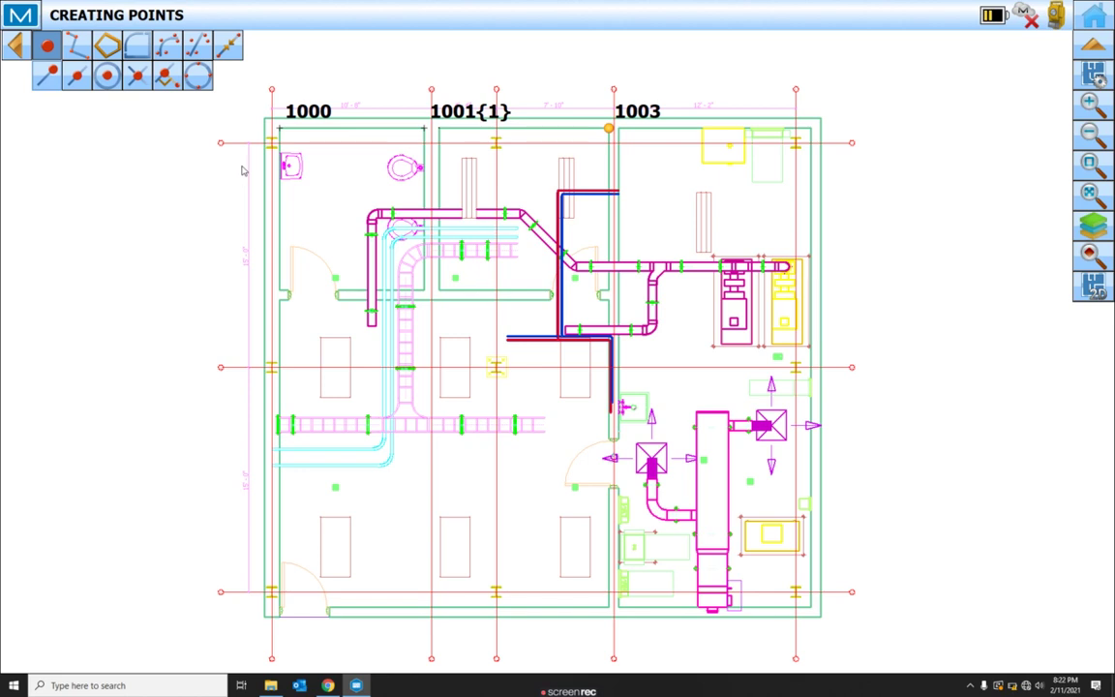
{"action": "left_click", "coordinate": [76, 78]}
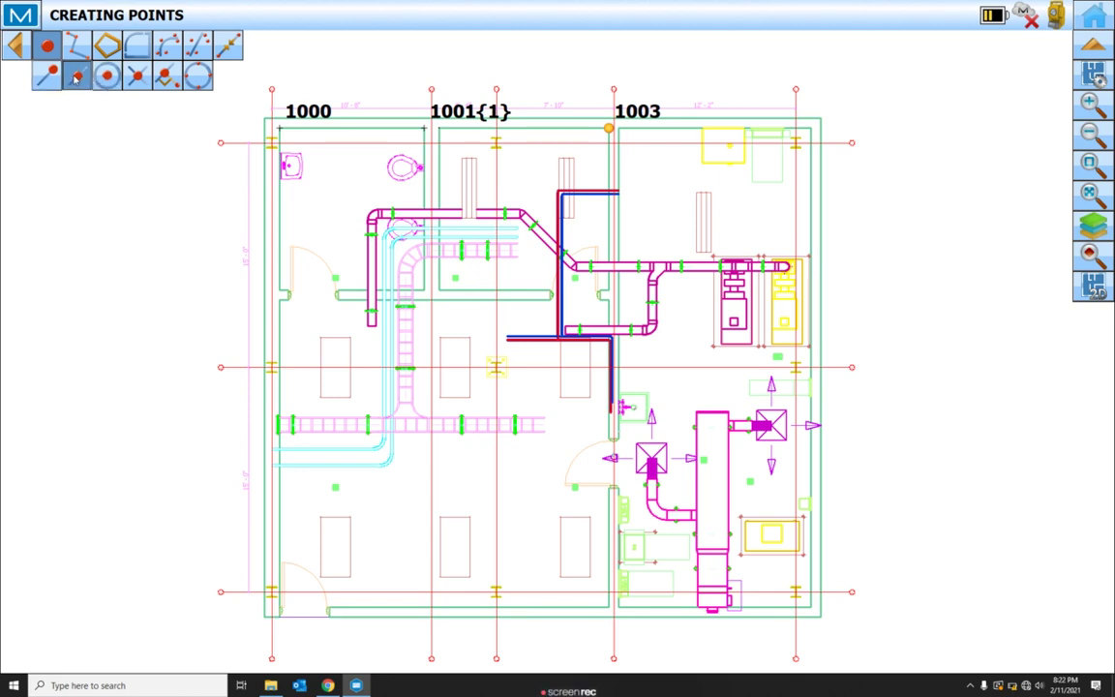
{"action": "left_click", "coordinate": [354, 129]}
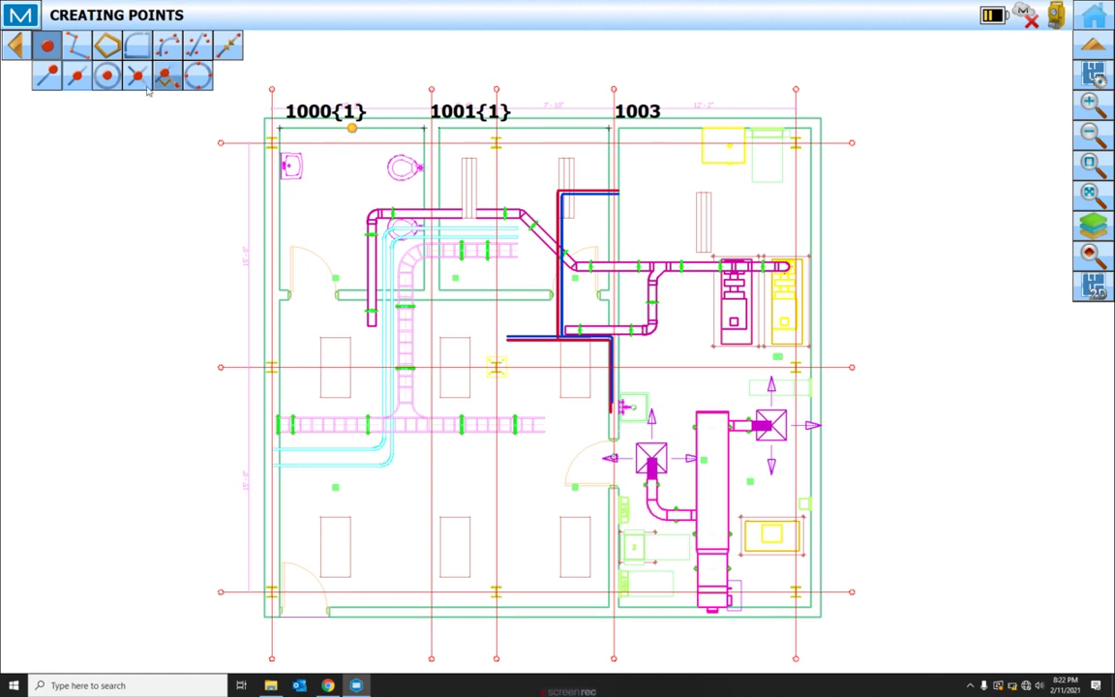
{"action": "left_click", "coordinate": [76, 76]}
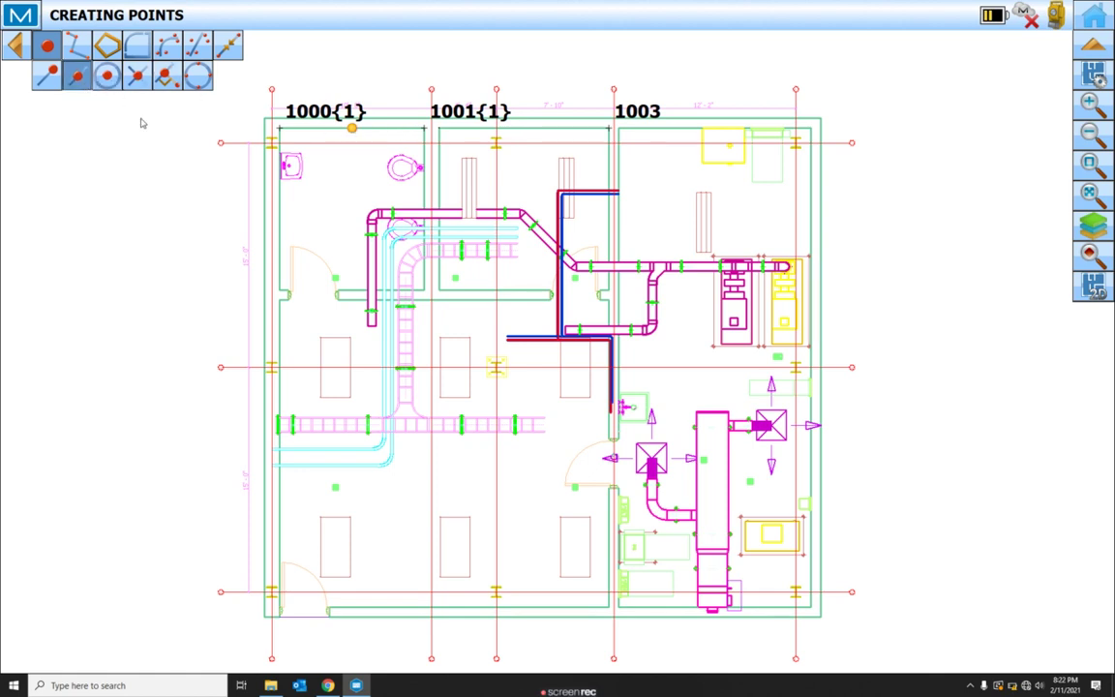
{"action": "left_click", "coordinate": [248, 256]}
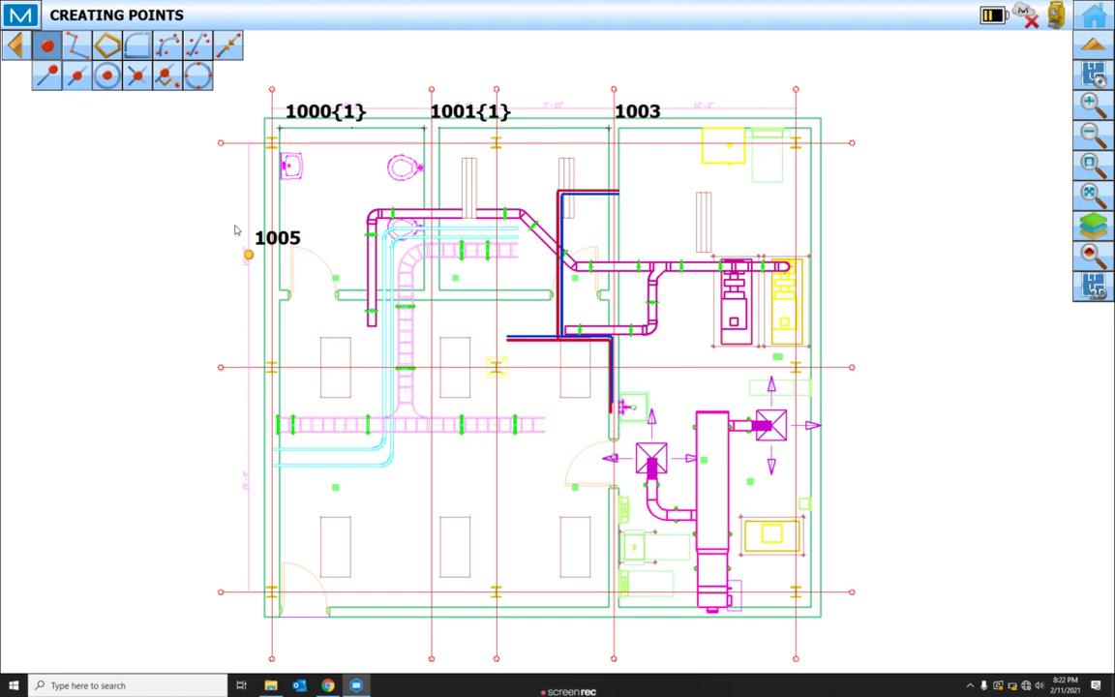
{"action": "left_click", "coordinate": [108, 77]}
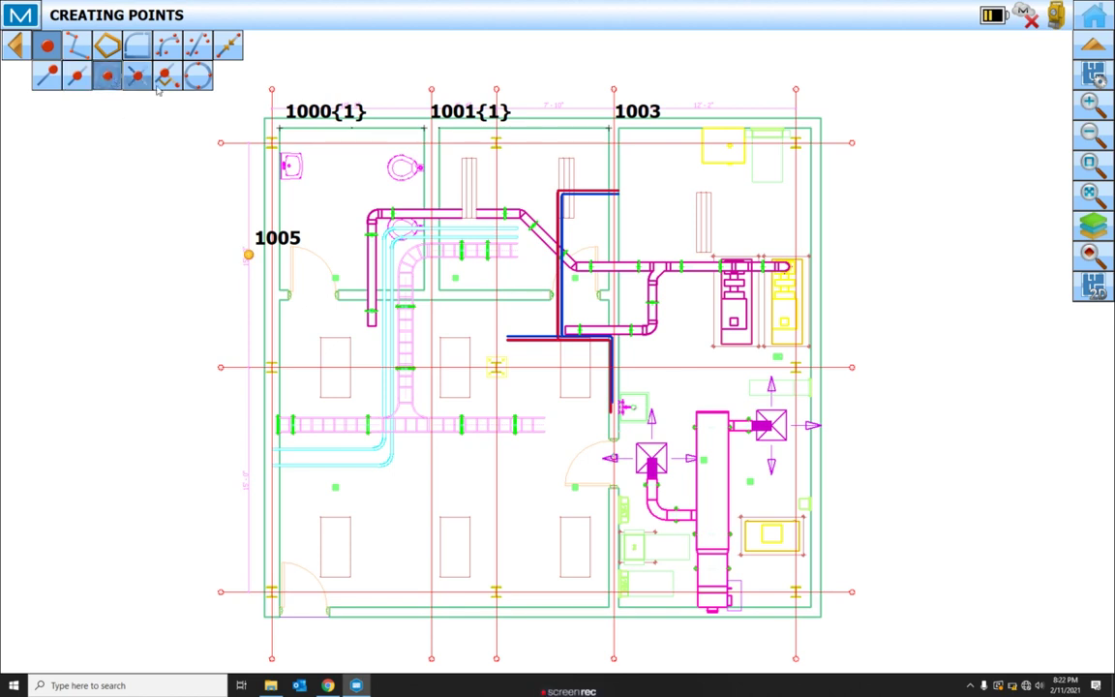
- Zoom to the green square and place point 1006 at its centre circle and 1007 at its upper-left circle
{"action": "left_click", "coordinate": [1089, 103]}
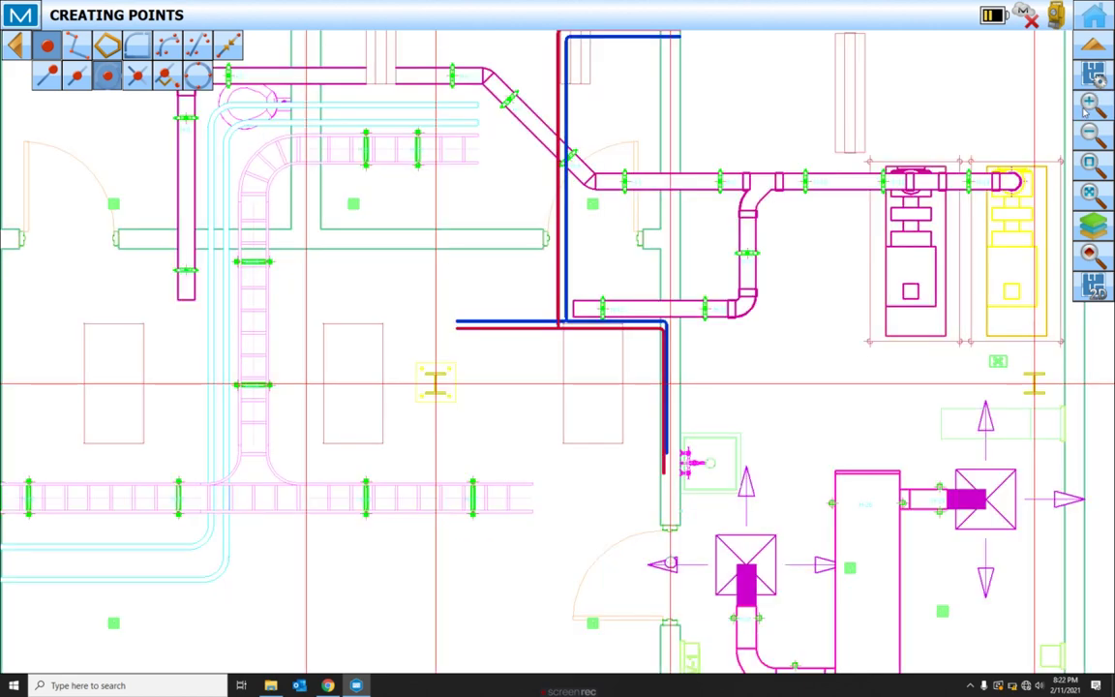
{"action": "left_click", "coordinate": [1088, 104]}
{"action": "mouse_move", "coordinate": [572, 152]}
{"action": "left_mouse_down"}
{"action": "mouse_move", "coordinate": [619, 234]}
{"action": "mouse_move", "coordinate": [592, 256]}
{"action": "left_mouse_up"}
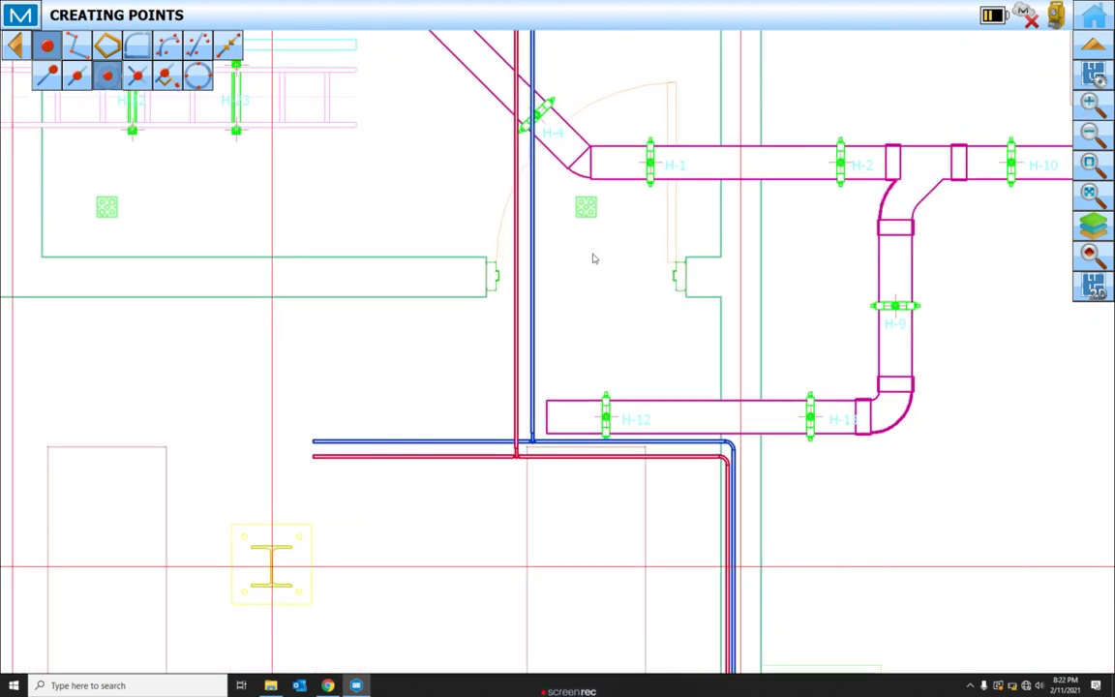
{"action": "scroll", "coordinate": [87, 222], "scroll_direction": "up", "scroll_amount": 4}
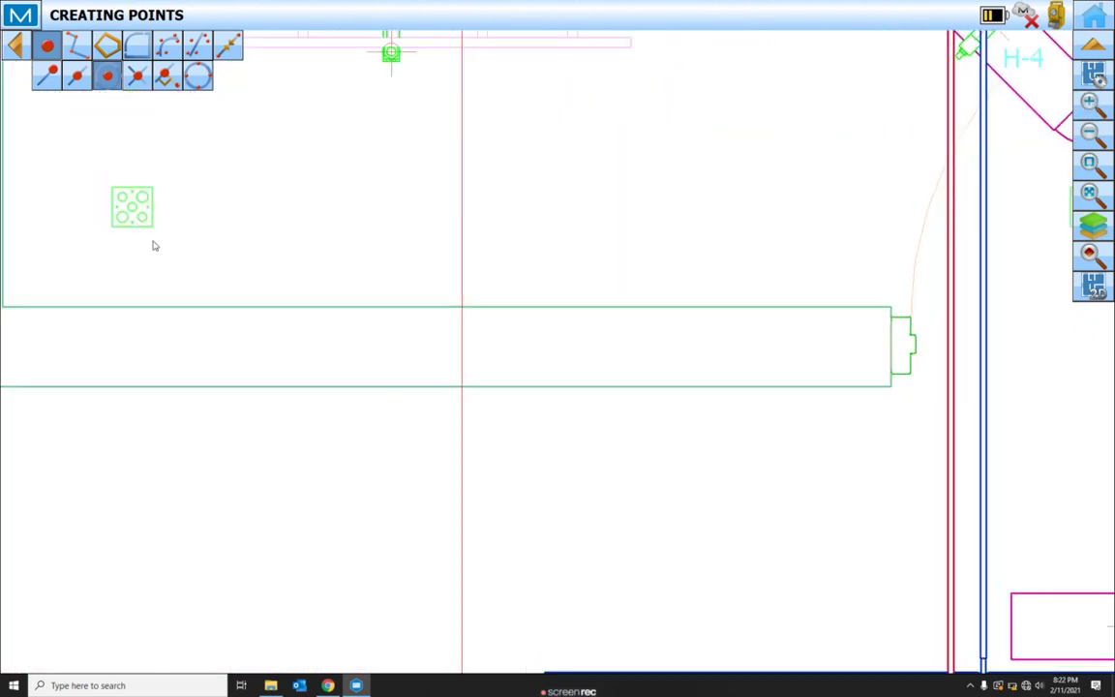
{"action": "left_click", "coordinate": [199, 285]}
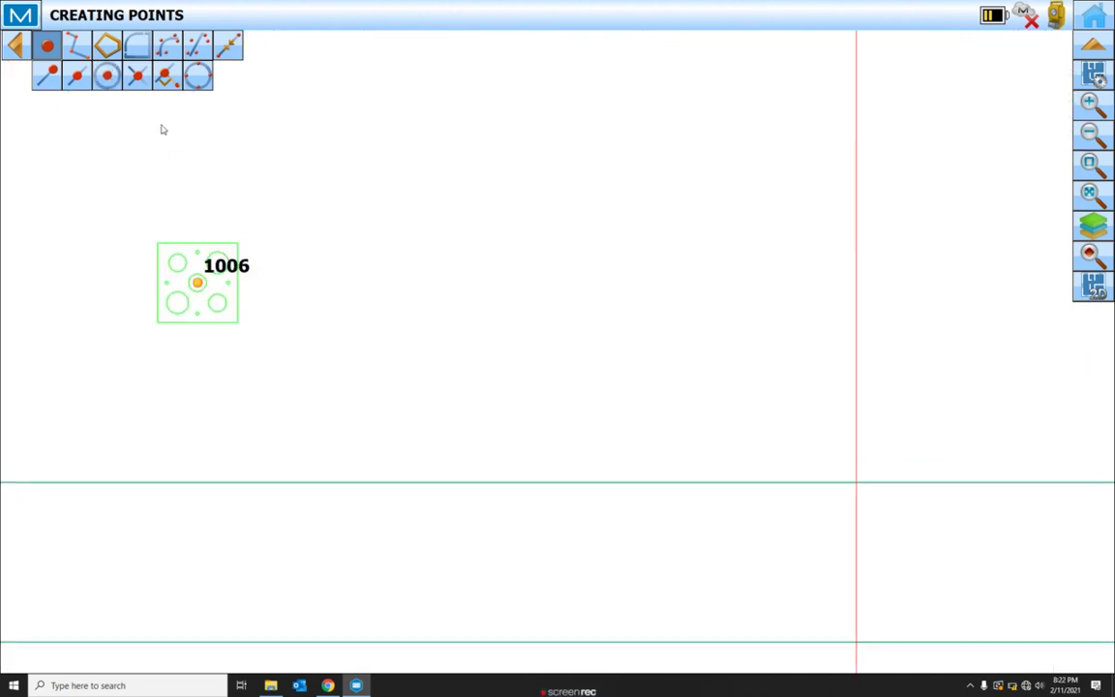
{"action": "left_click", "coordinate": [107, 78]}
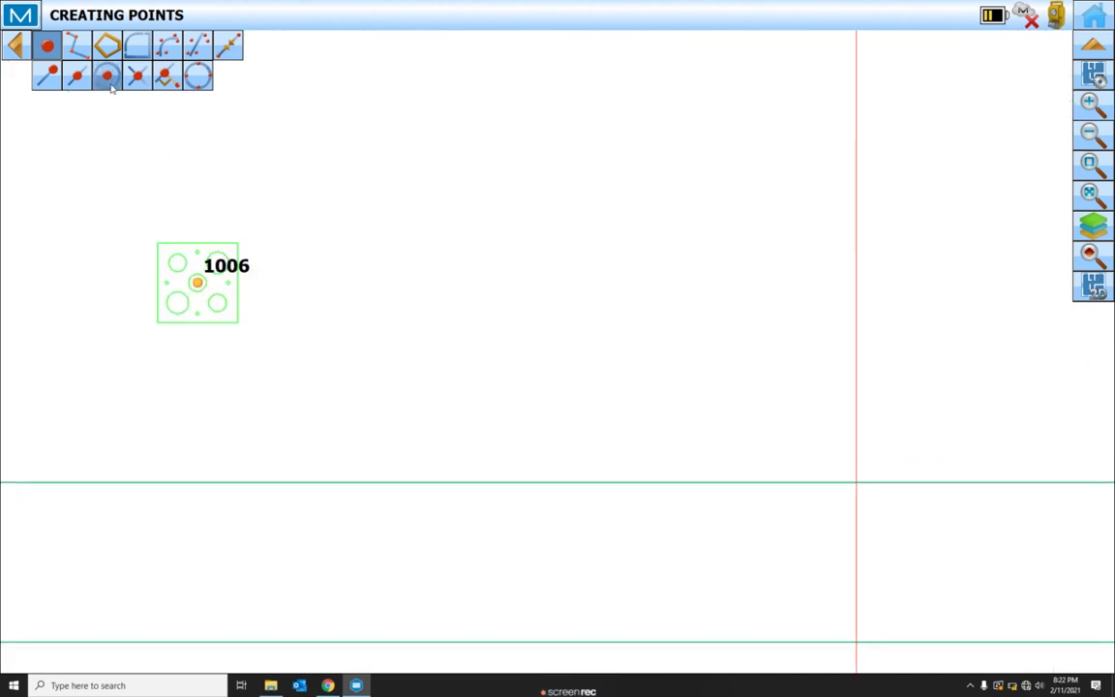
{"action": "left_click", "coordinate": [178, 264]}
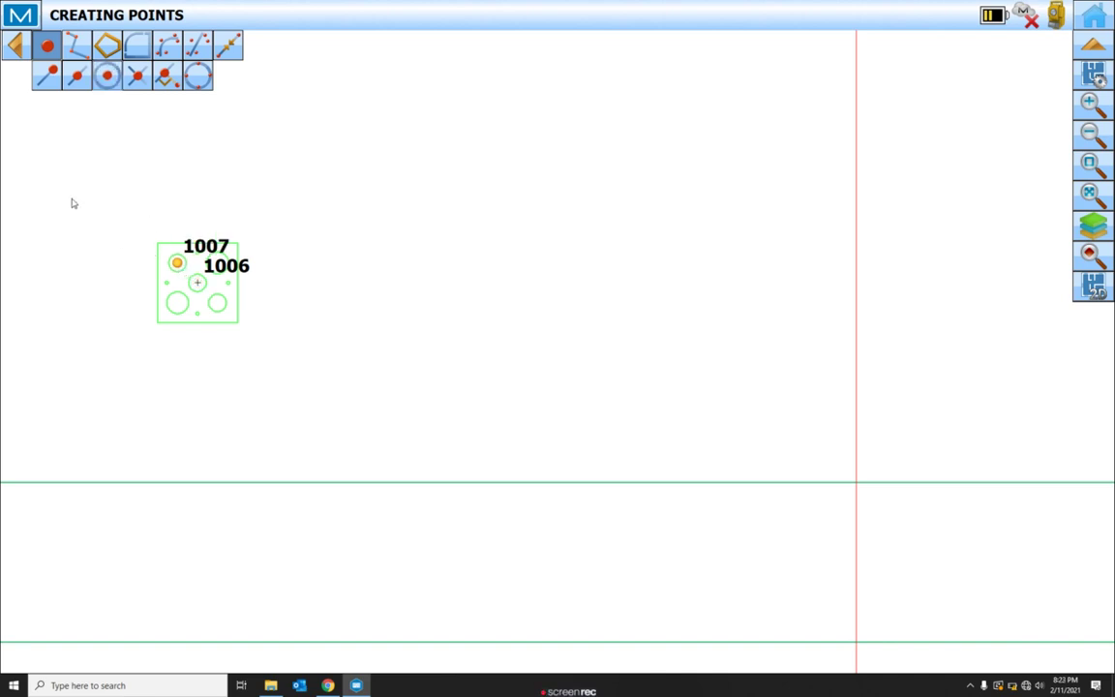
{"action": "left_click", "coordinate": [140, 86]}
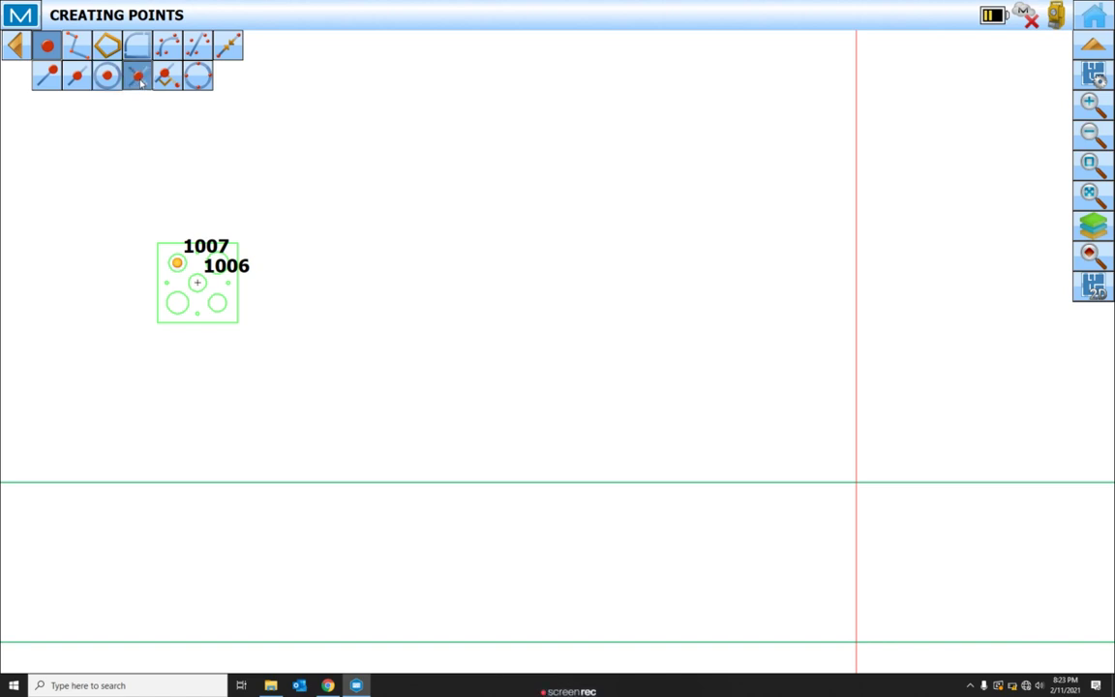
- Create point 1008 where the red vertical grid line crosses the green horizontal line
{"action": "left_click", "coordinate": [857, 431]}
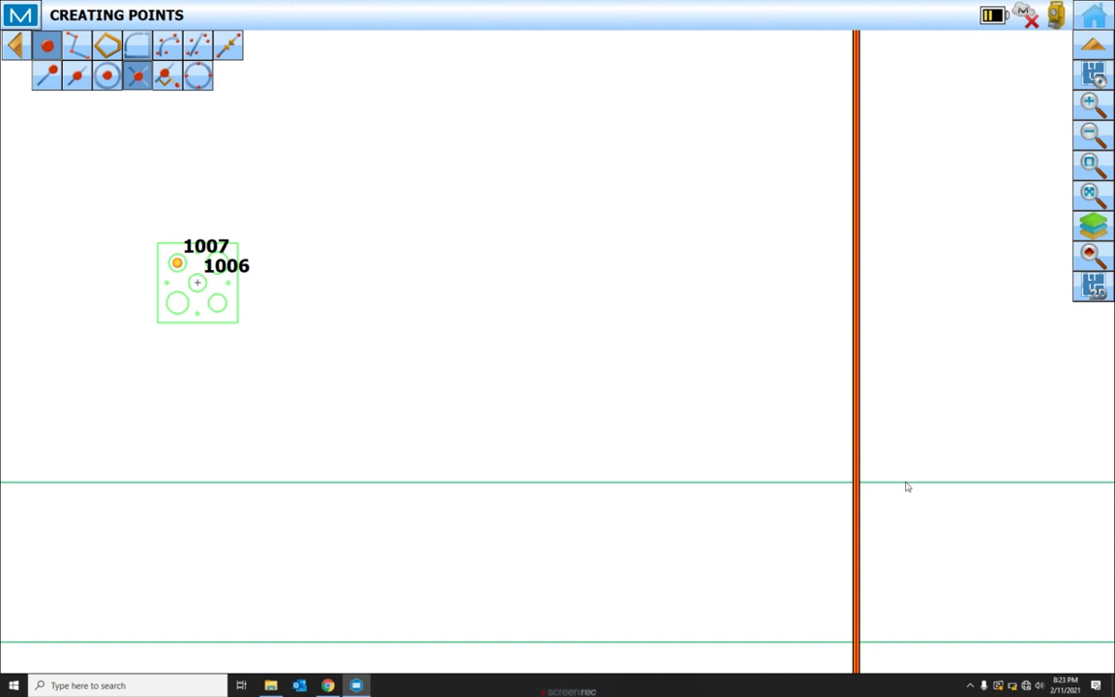
{"action": "left_click", "coordinate": [904, 482]}
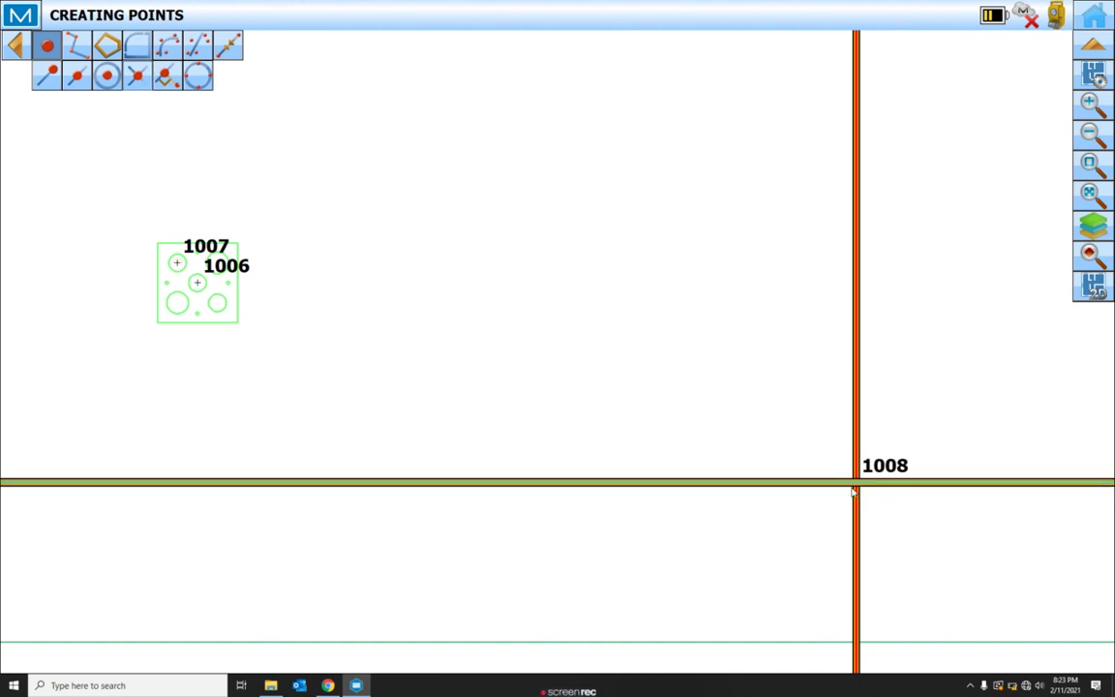
{"action": "left_click", "coordinate": [1091, 134]}
{"action": "left_click", "coordinate": [1092, 135]}
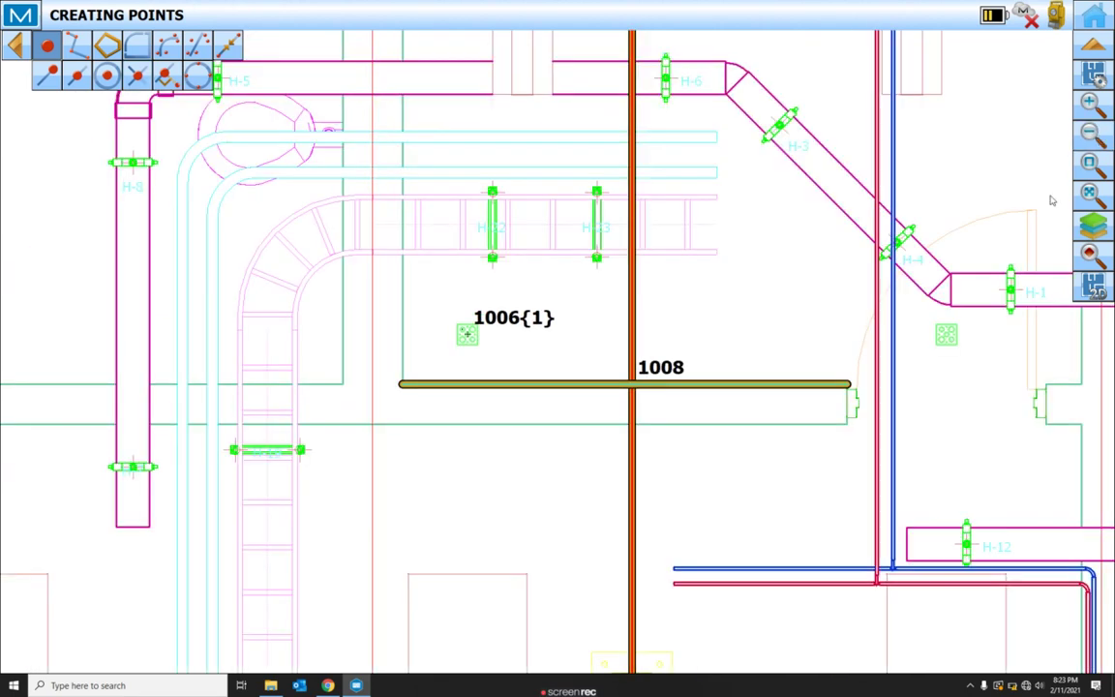
{"action": "left_click_drag", "start_coordinate": [876, 320], "coordinate": [672, 326]}
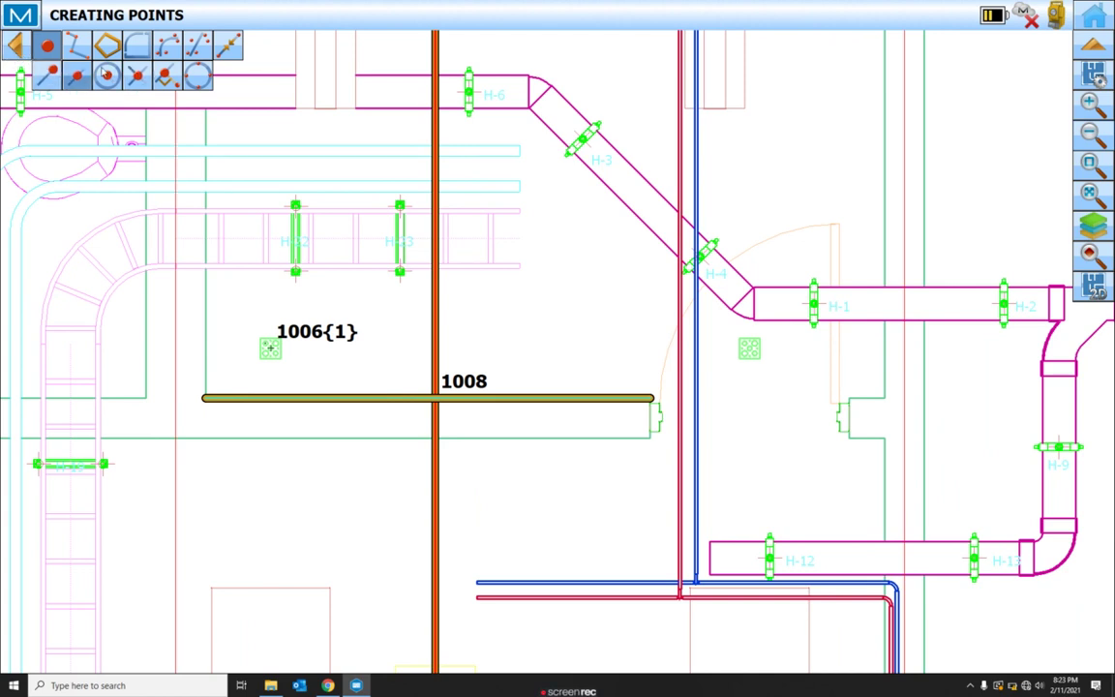
{"action": "left_click", "coordinate": [137, 76]}
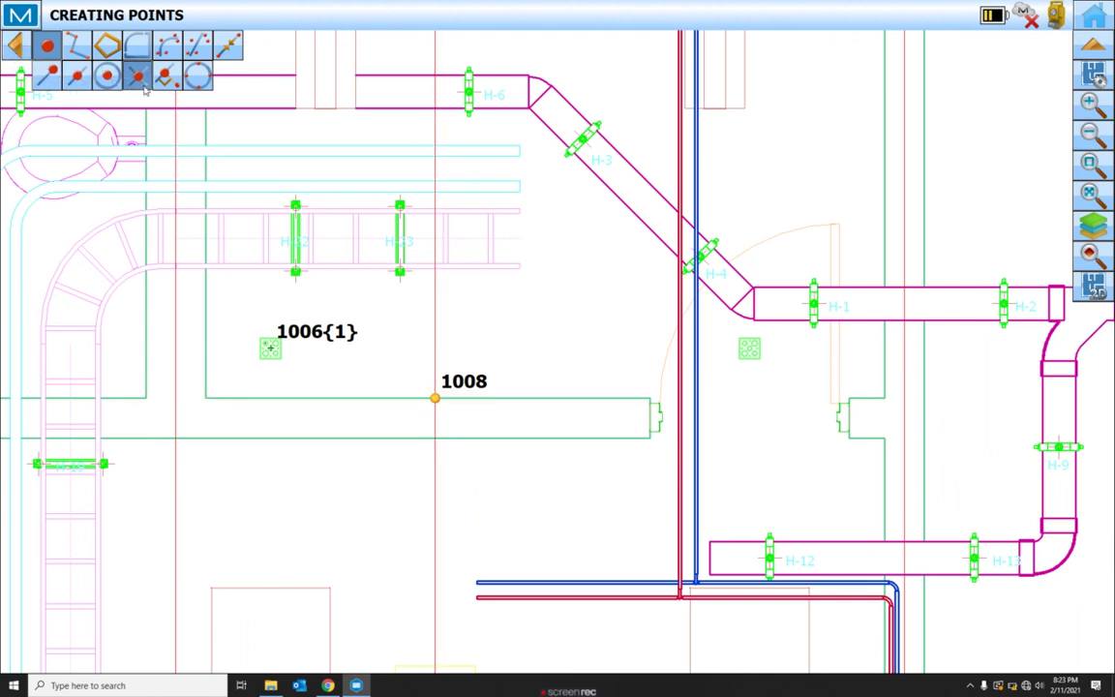
- Create point 1009 on the lower grid line below and right of 1008
{"action": "left_click", "coordinate": [519, 184]}
{"action": "left_click", "coordinate": [545, 439]}
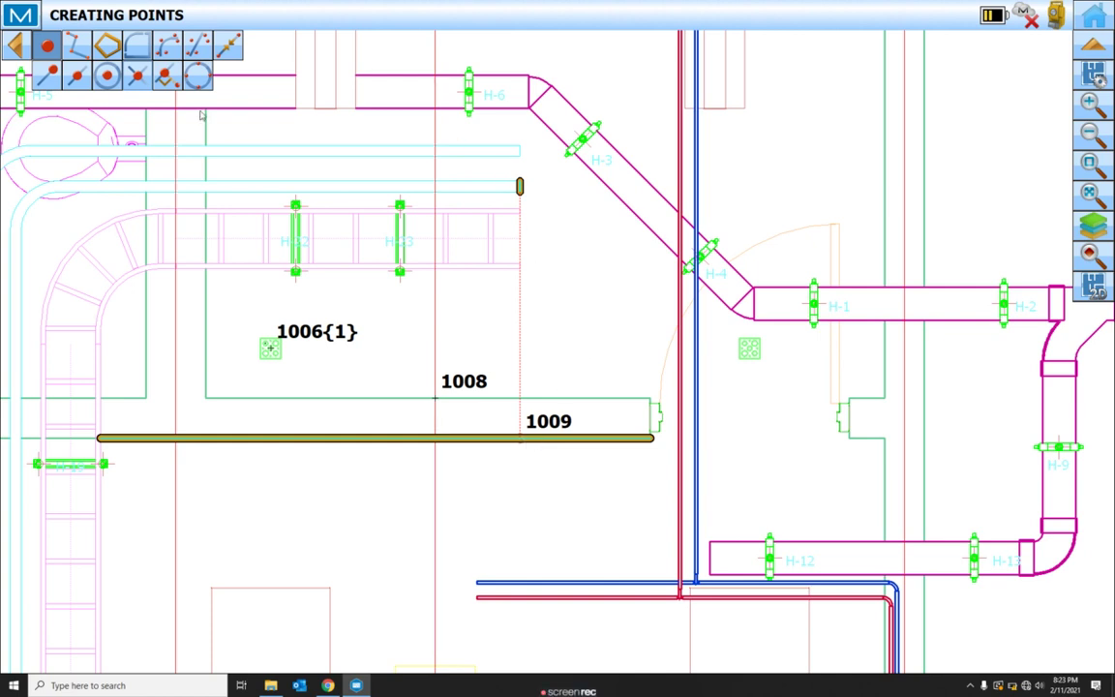
{"action": "left_click", "coordinate": [137, 75]}
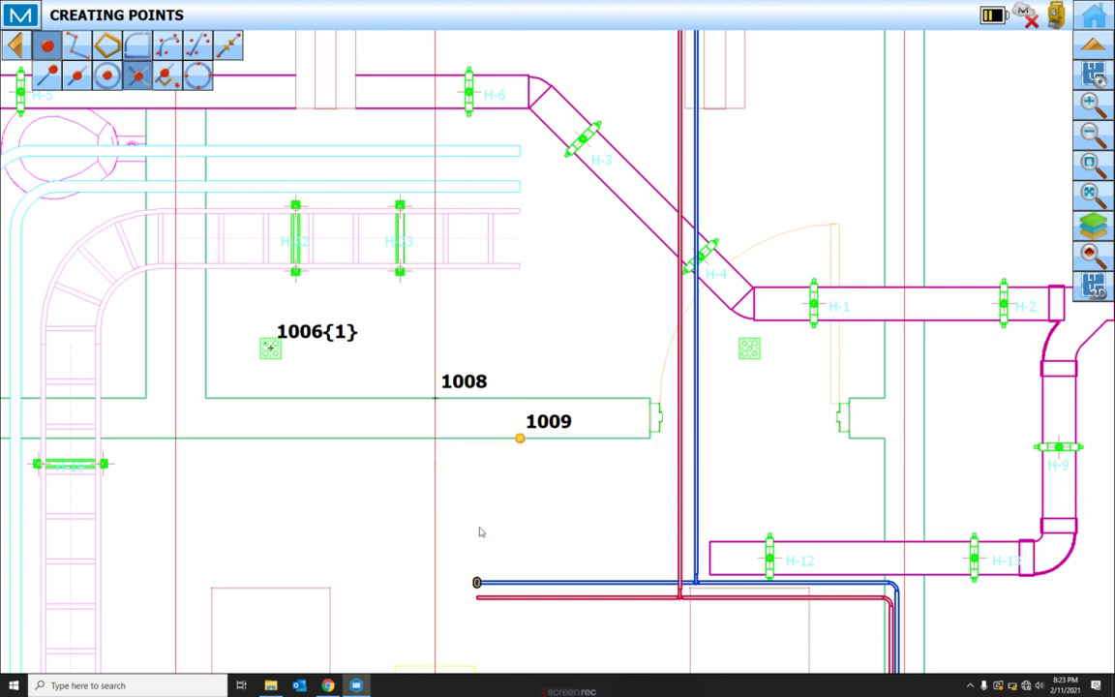
{"action": "left_click", "coordinate": [480, 399]}
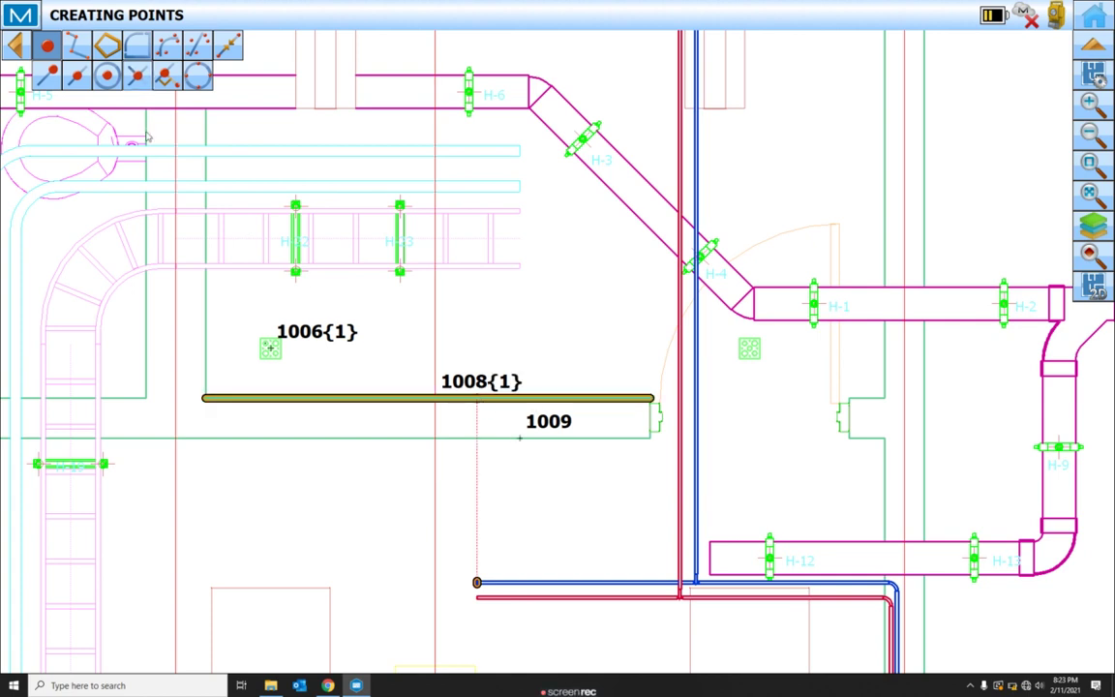
{"action": "left_click", "coordinate": [164, 78]}
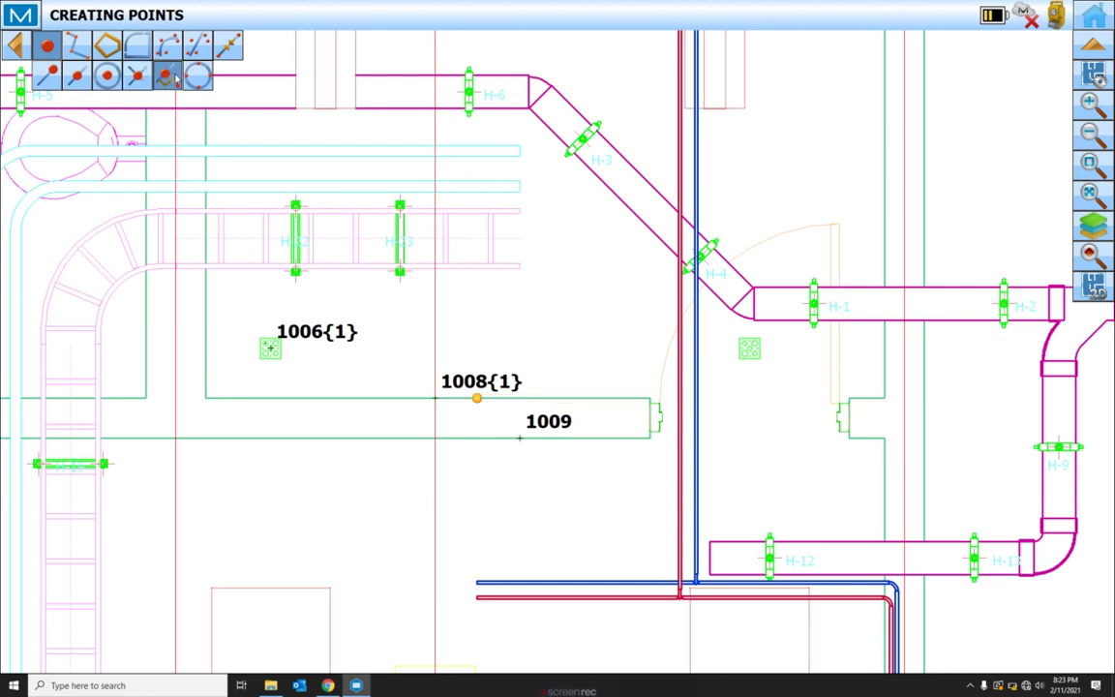
- Project point 1011 perpendicularly onto the blue line below 1009
{"action": "left_click", "coordinate": [51, 49]}
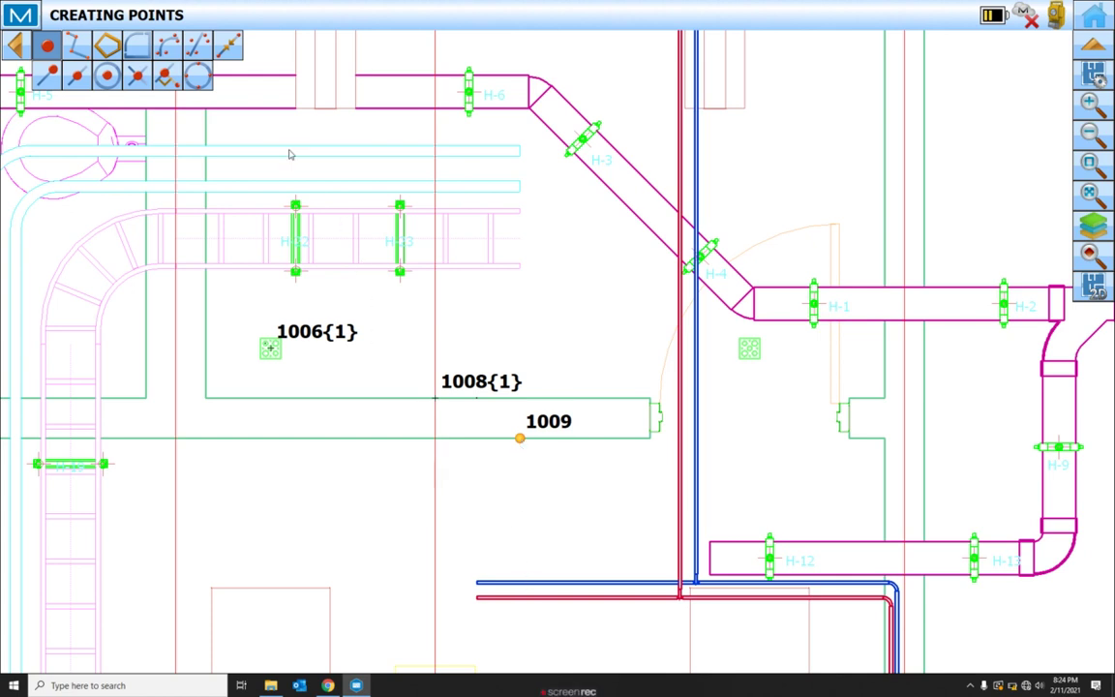
{"action": "left_click", "coordinate": [161, 77]}
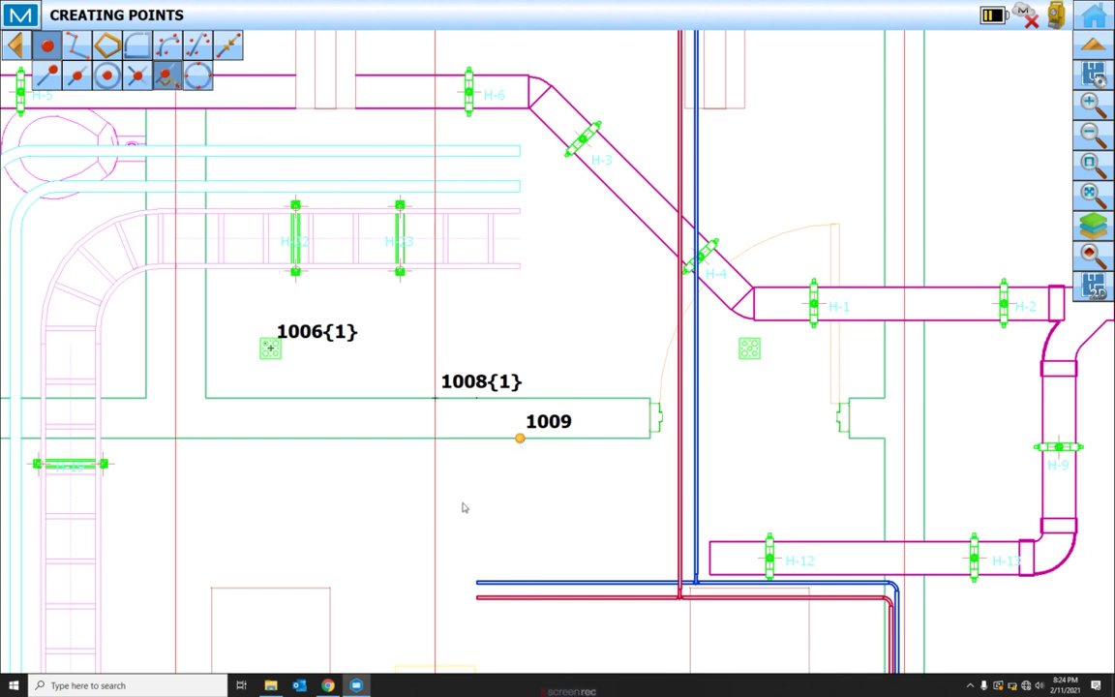
{"action": "left_click", "coordinate": [530, 583]}
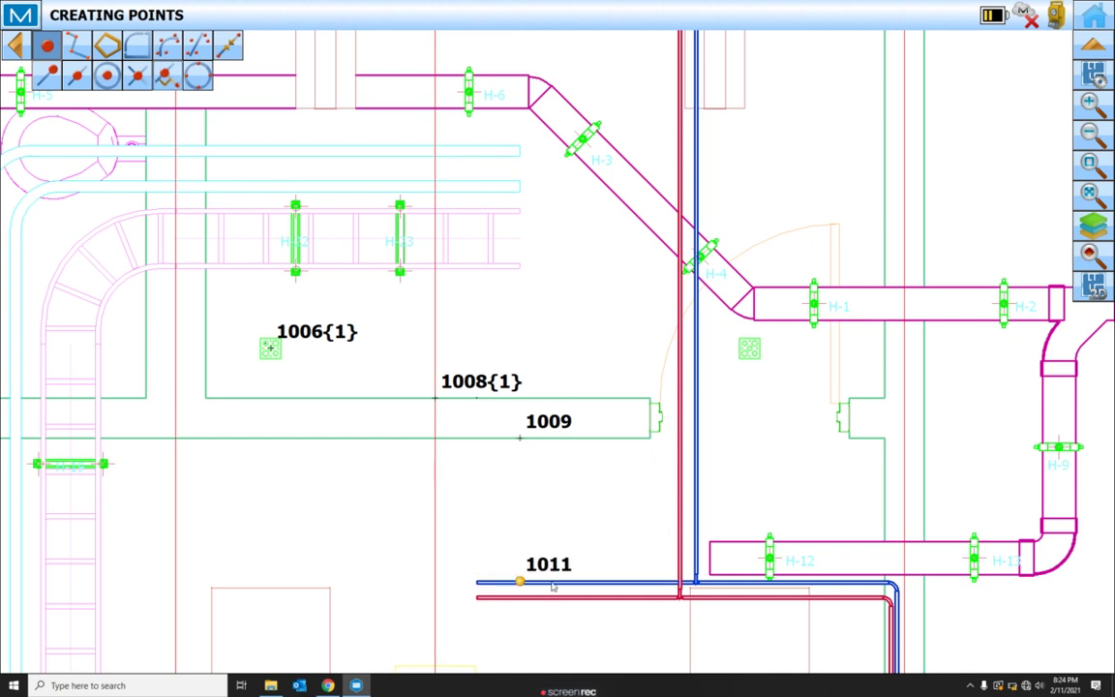
- Using point 1006 as reference, project point 1012 onto the 1009 grid line below it
{"action": "left_click_drag", "start_coordinate": [299, 390], "coordinate": [445, 443]}
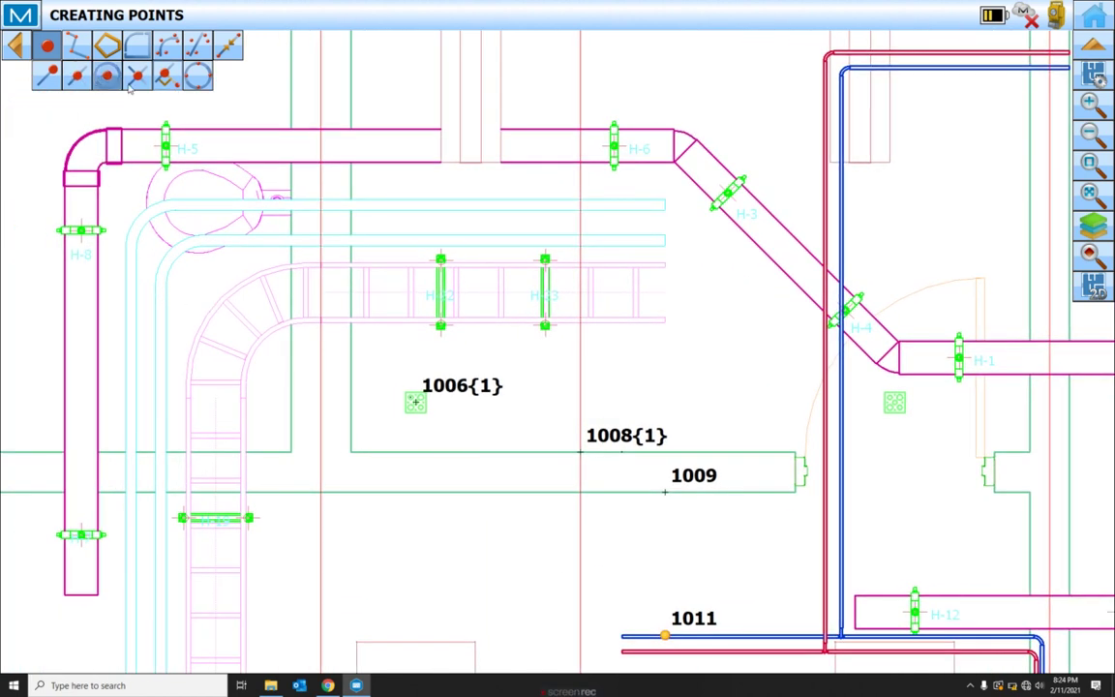
{"action": "left_click", "coordinate": [47, 44]}
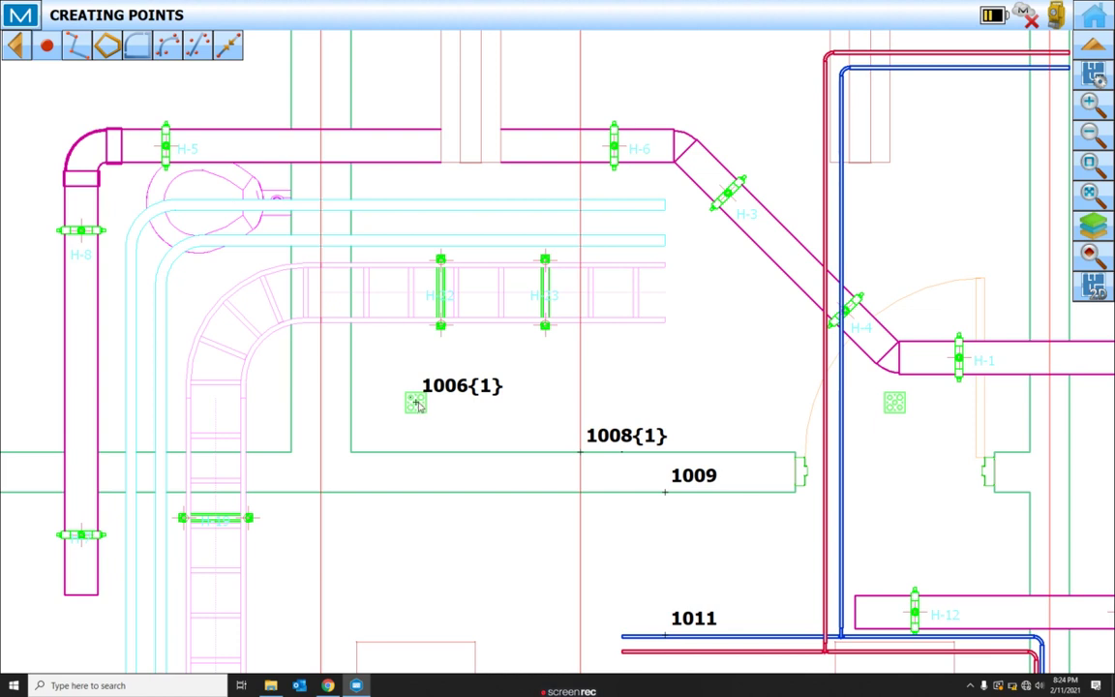
{"action": "left_click", "coordinate": [377, 363]}
{"action": "left_click", "coordinate": [47, 45]}
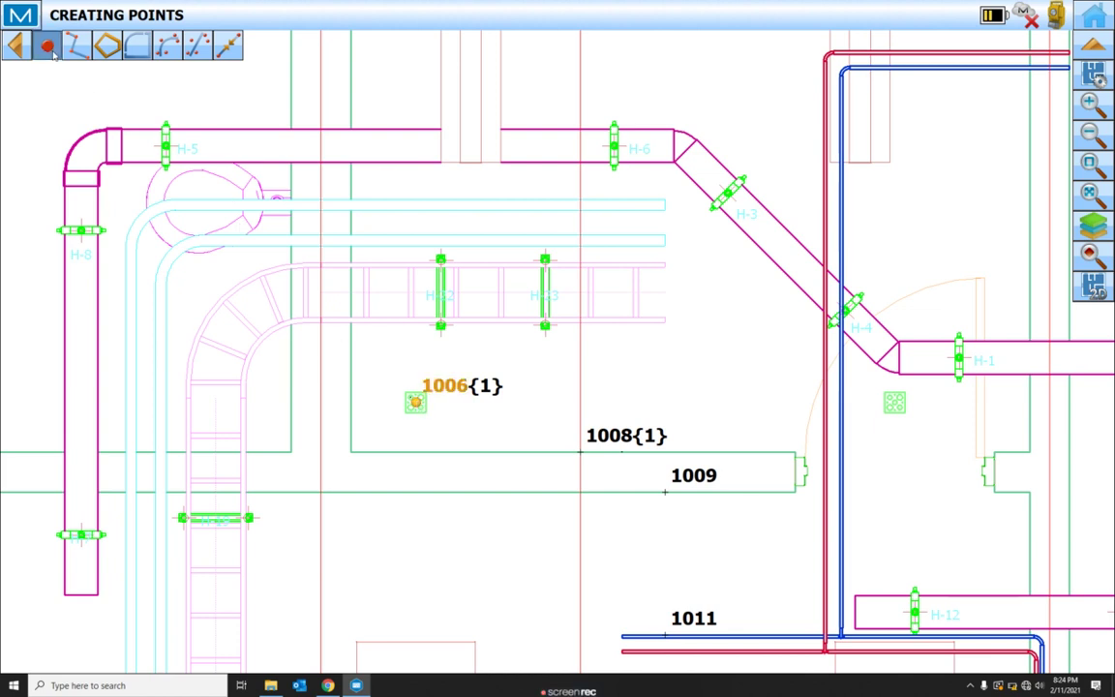
{"action": "left_click", "coordinate": [175, 81]}
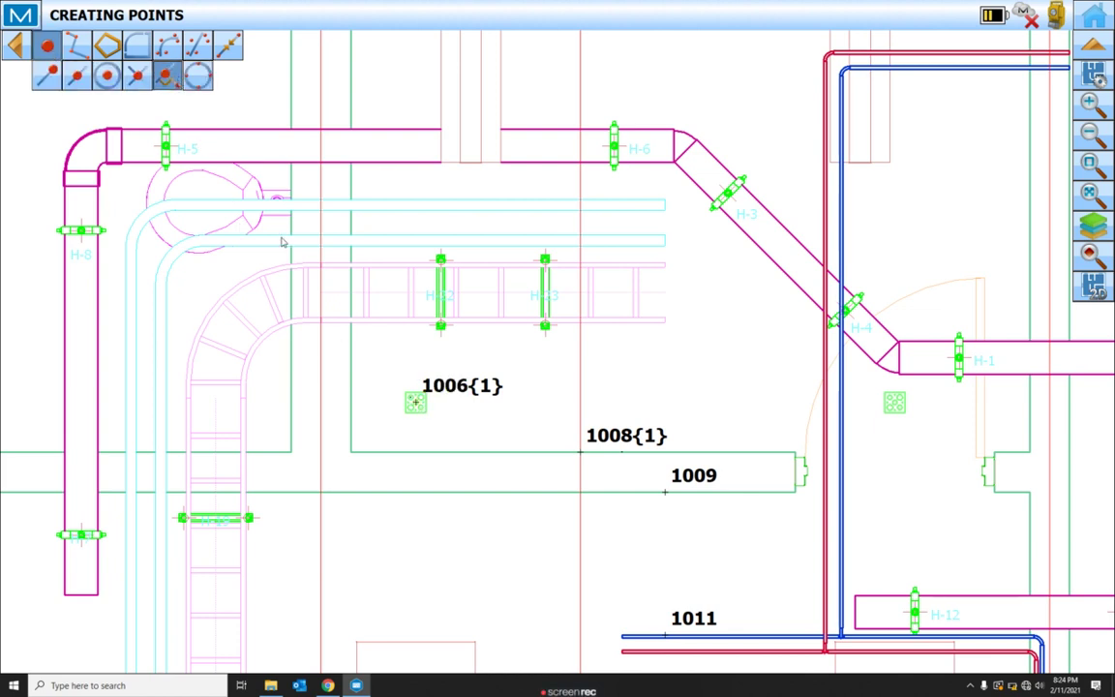
{"action": "left_click", "coordinate": [435, 493]}
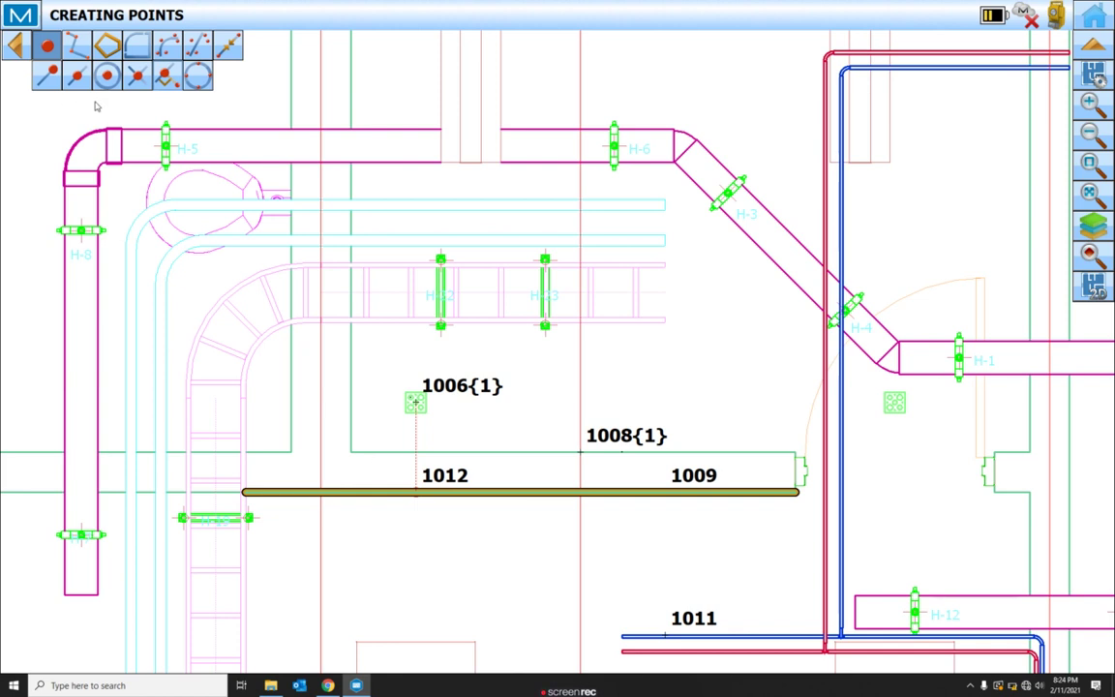
- Bring grid bubble A into view and add point 1013 at its top, 1015 at its bottom, and one on its side
{"action": "left_click", "coordinate": [198, 82]}
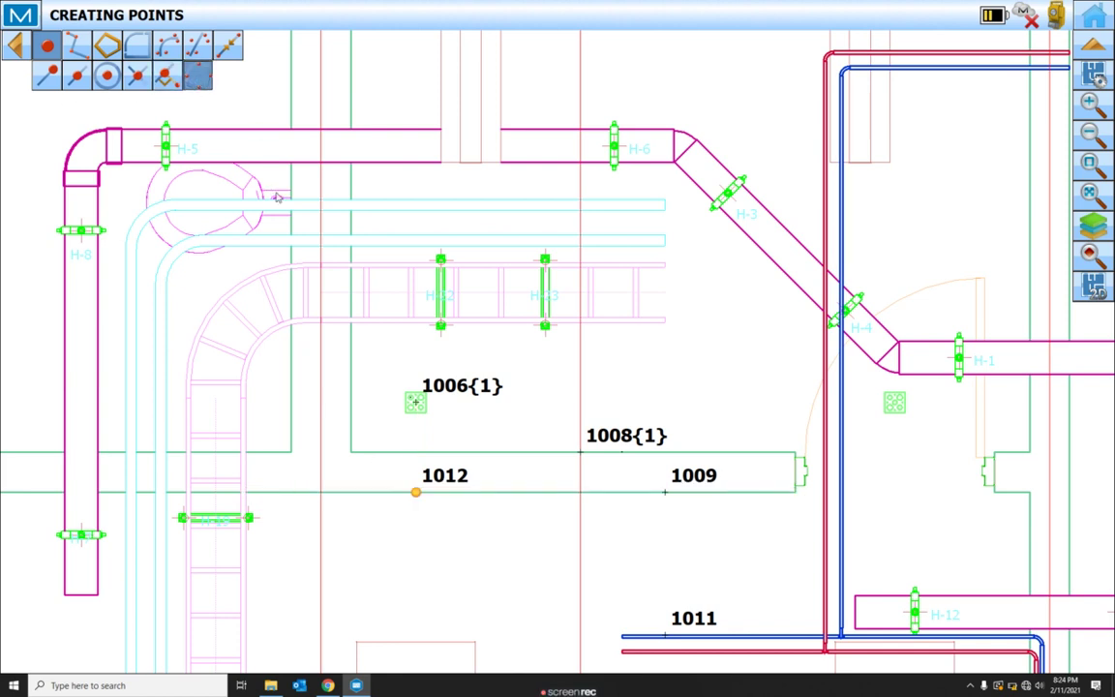
{"action": "left_click_drag", "start_coordinate": [211, 67], "coordinate": [496, 516]}
{"action": "mouse_move", "coordinate": [331, 289]}
{"action": "left_mouse_down"}
{"action": "mouse_move", "coordinate": [388, 435]}
{"action": "mouse_move", "coordinate": [445, 495]}
{"action": "left_mouse_up"}
{"action": "scroll", "coordinate": [191, 366], "scroll_direction": "up", "scroll_amount": 3}
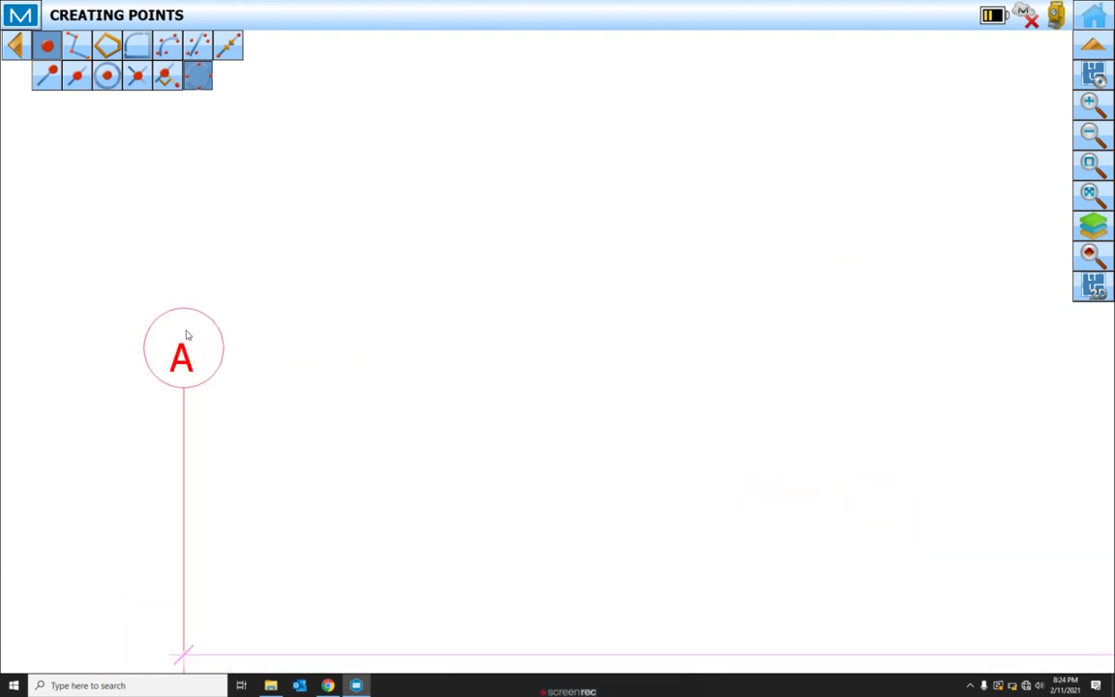
{"action": "left_click", "coordinate": [184, 310]}
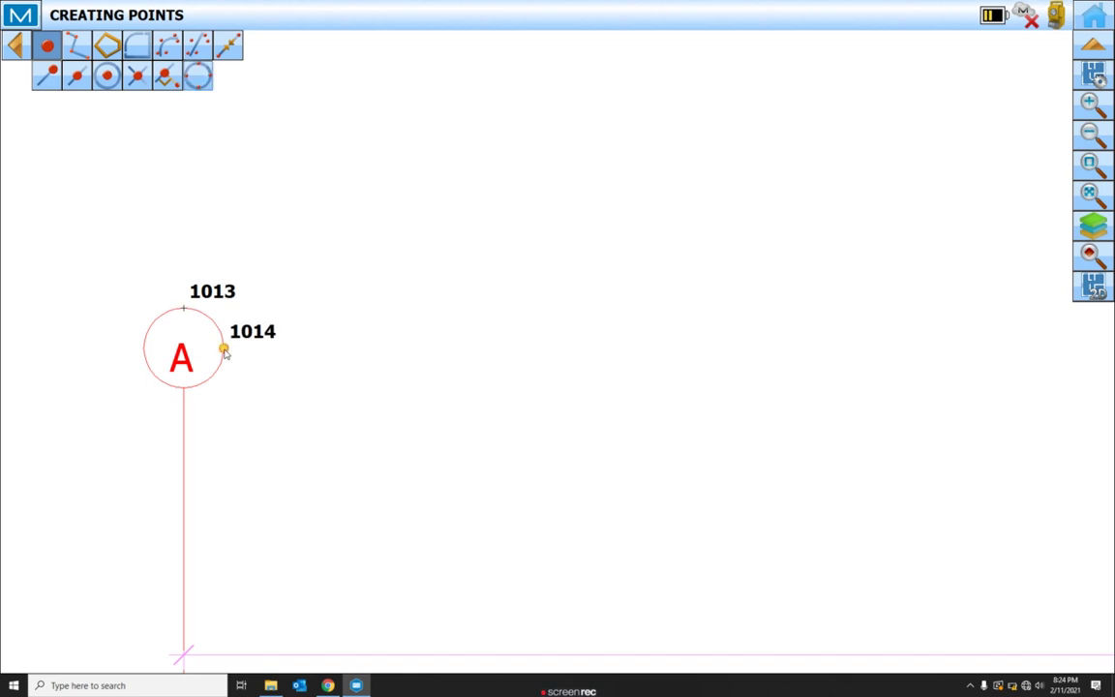
{"action": "left_click", "coordinate": [192, 71]}
{"action": "left_click", "coordinate": [171, 354]}
{"action": "left_click", "coordinate": [192, 72]}
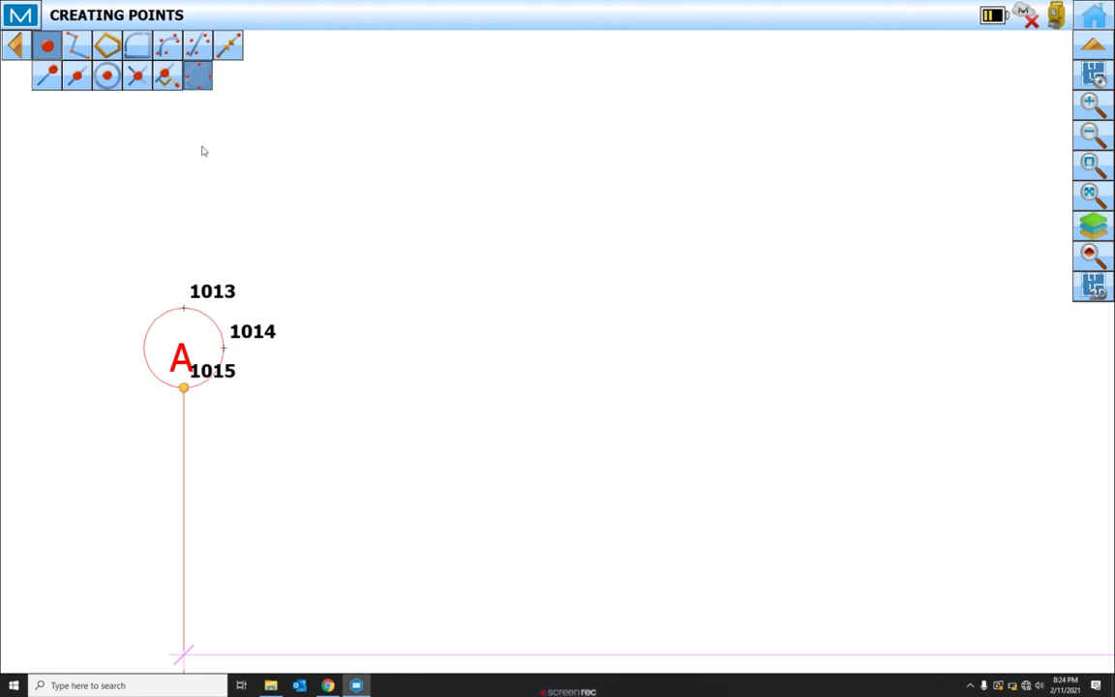
{"action": "left_click", "coordinate": [145, 349]}
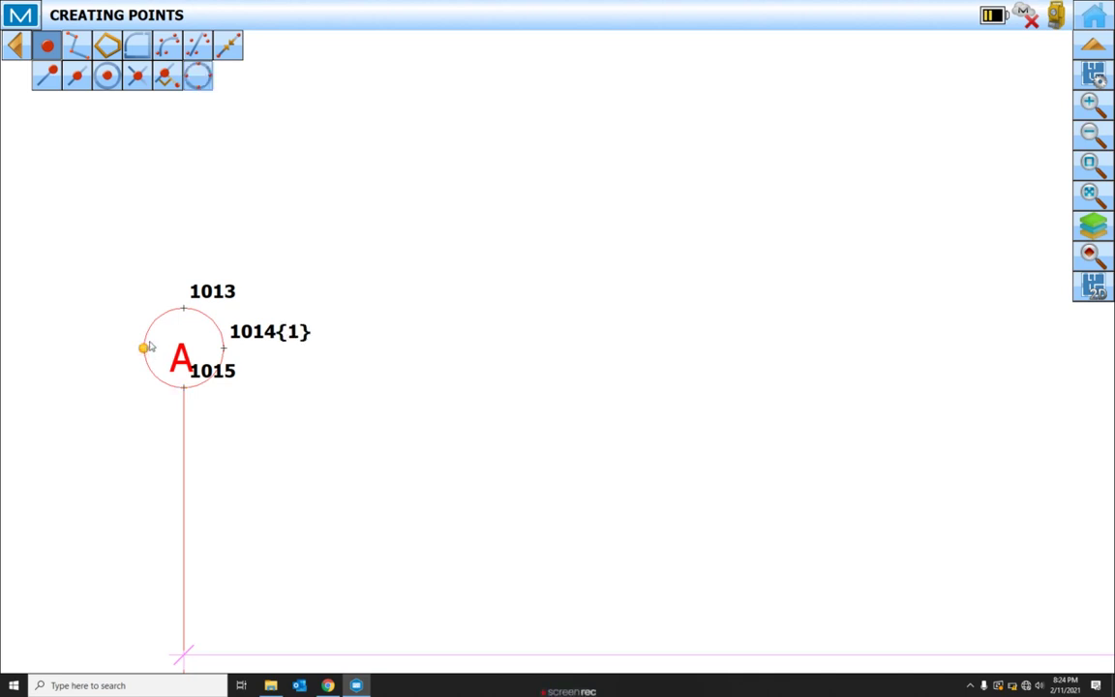
- Return to the main plan view, select the vertical grid line through 1005 and show its Create options
{"action": "left_click", "coordinate": [47, 46]}
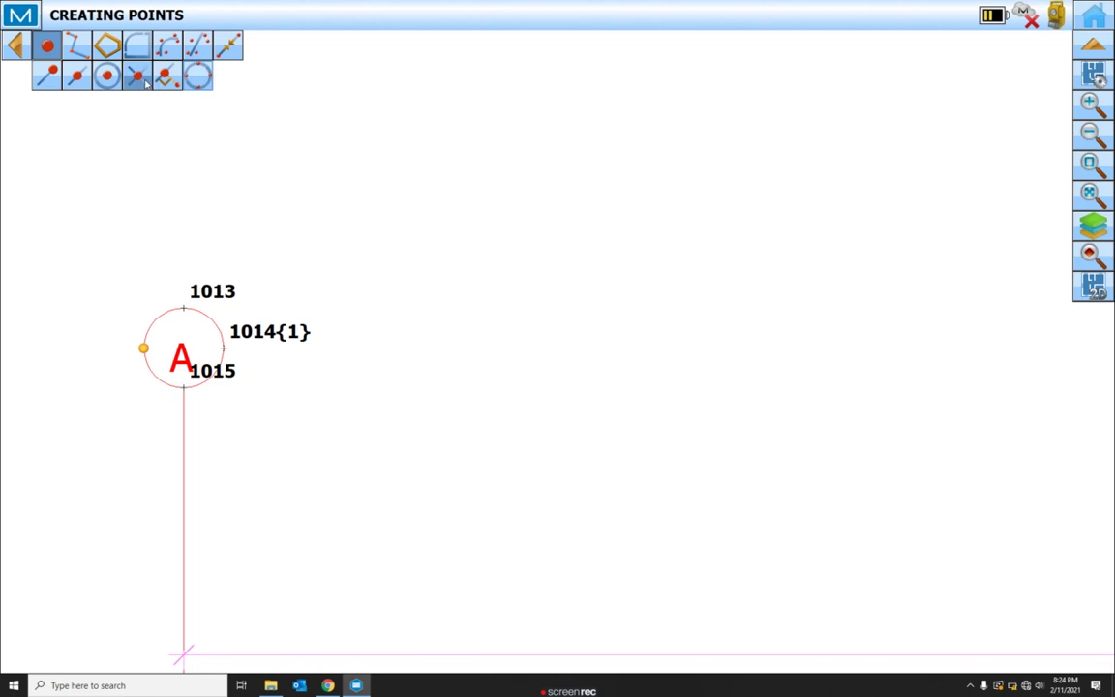
{"action": "left_click", "coordinate": [47, 46]}
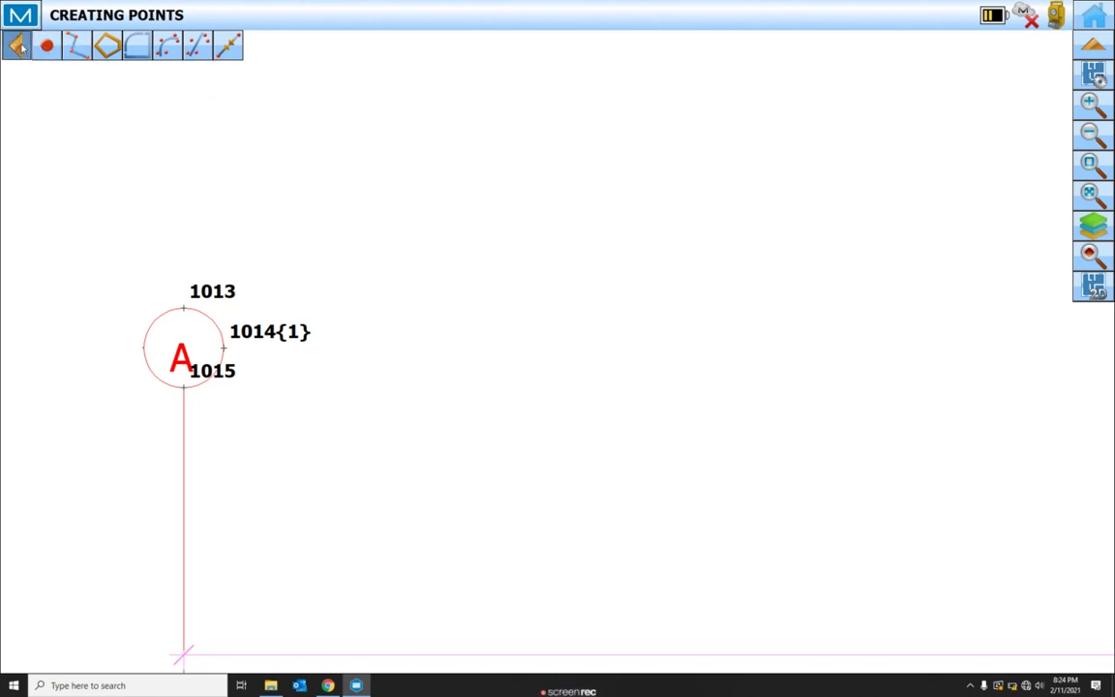
{"action": "left_click", "coordinate": [18, 45]}
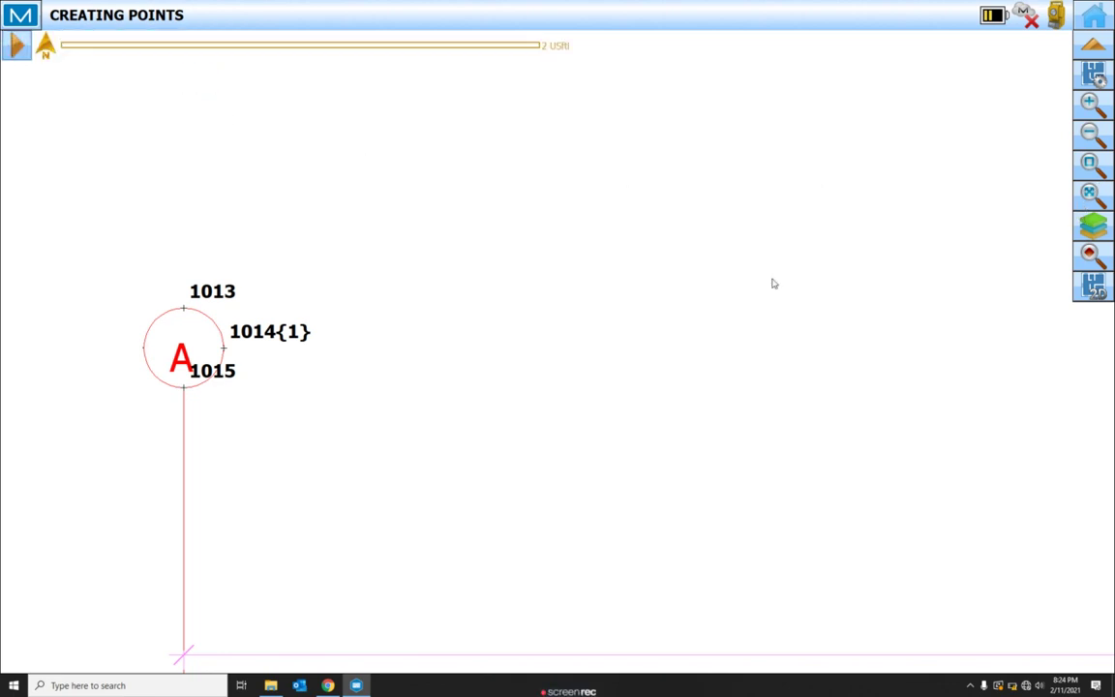
{"action": "scroll", "coordinate": [443, 344], "scroll_direction": "down", "scroll_amount": 2}
{"action": "left_click_drag", "start_coordinate": [709, 366], "coordinate": [523, 77]}
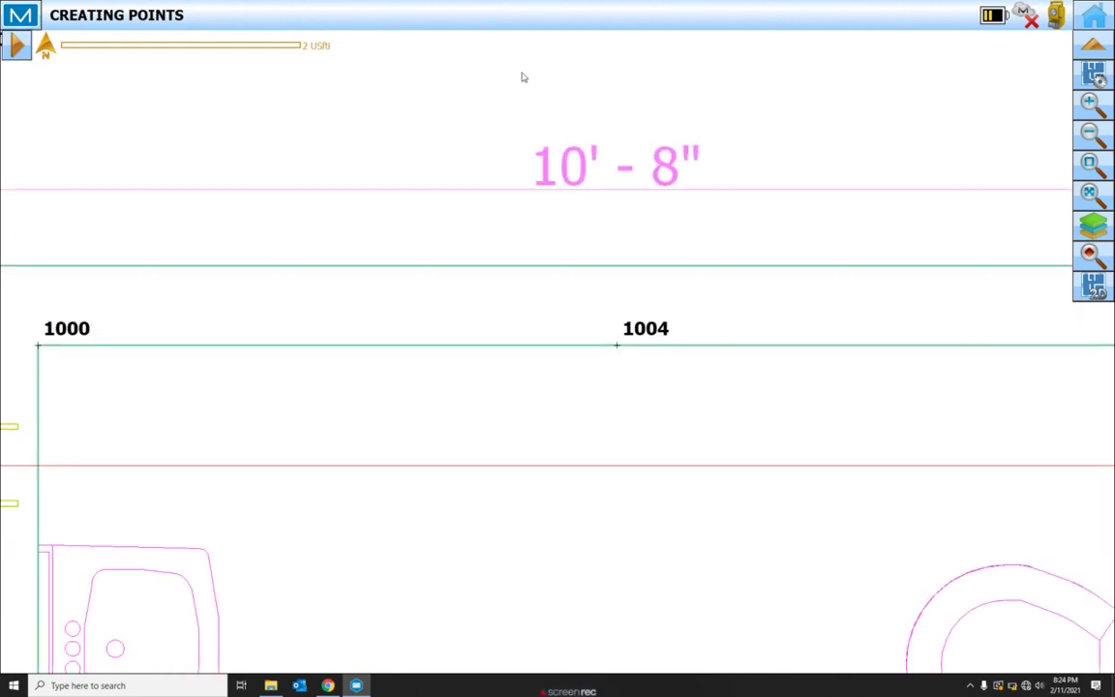
{"action": "scroll", "coordinate": [570, 112], "scroll_direction": "down", "scroll_amount": 2}
{"action": "mouse_move", "coordinate": [758, 316]}
{"action": "left_mouse_down"}
{"action": "mouse_move", "coordinate": [607, 167]}
{"action": "mouse_move", "coordinate": [644, 60]}
{"action": "mouse_move", "coordinate": [654, 149]}
{"action": "mouse_move", "coordinate": [788, 125]}
{"action": "left_mouse_up"}
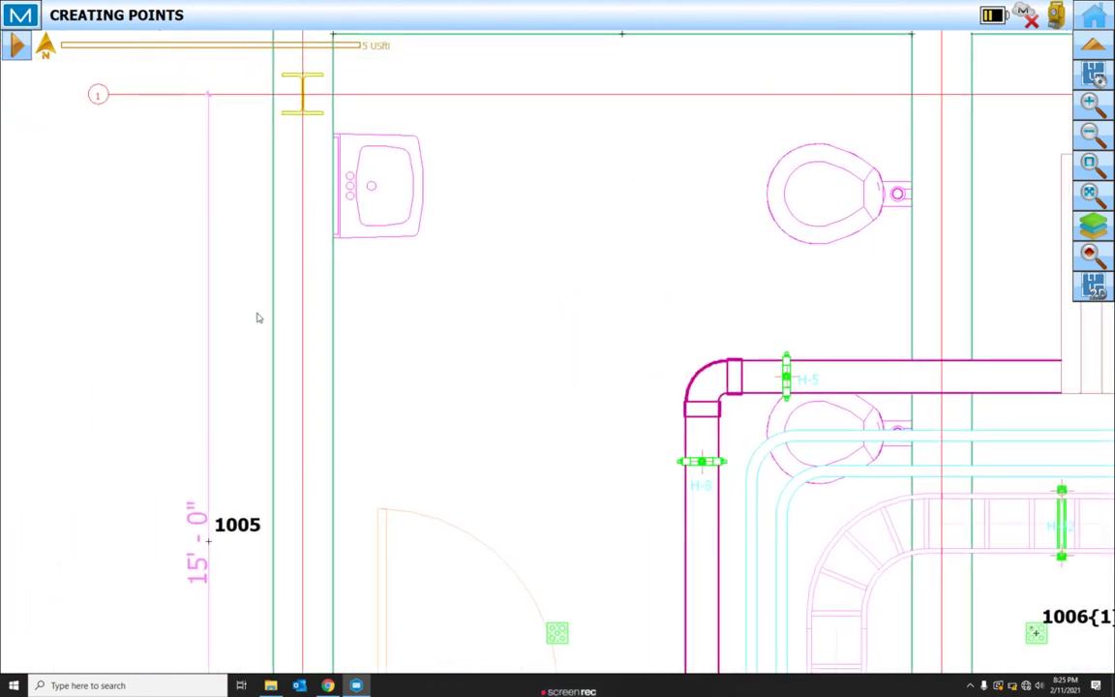
{"action": "left_click", "coordinate": [209, 331]}
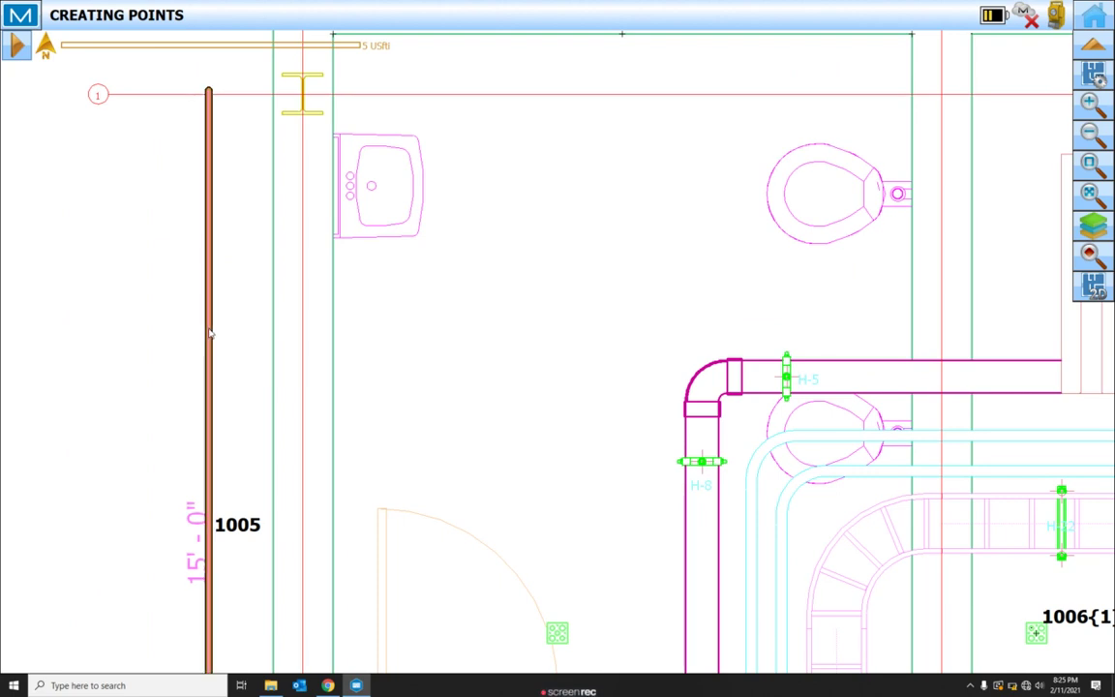
{"action": "right_click", "coordinate": [82, 330]}
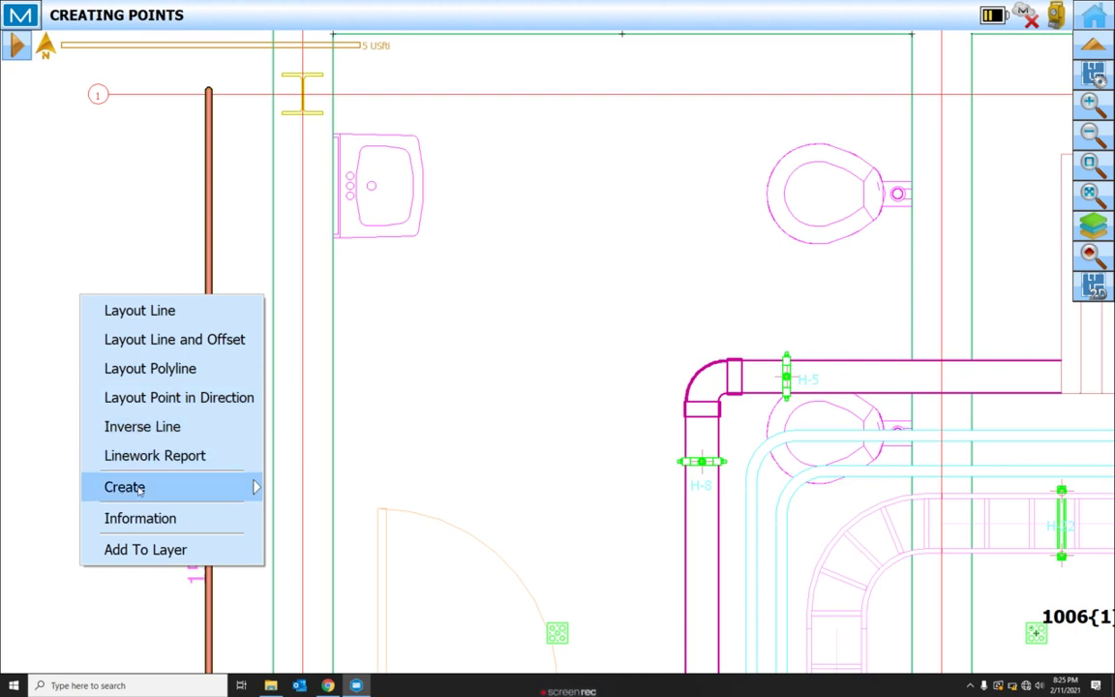
{"action": "mouse_move", "coordinate": [146, 493]}
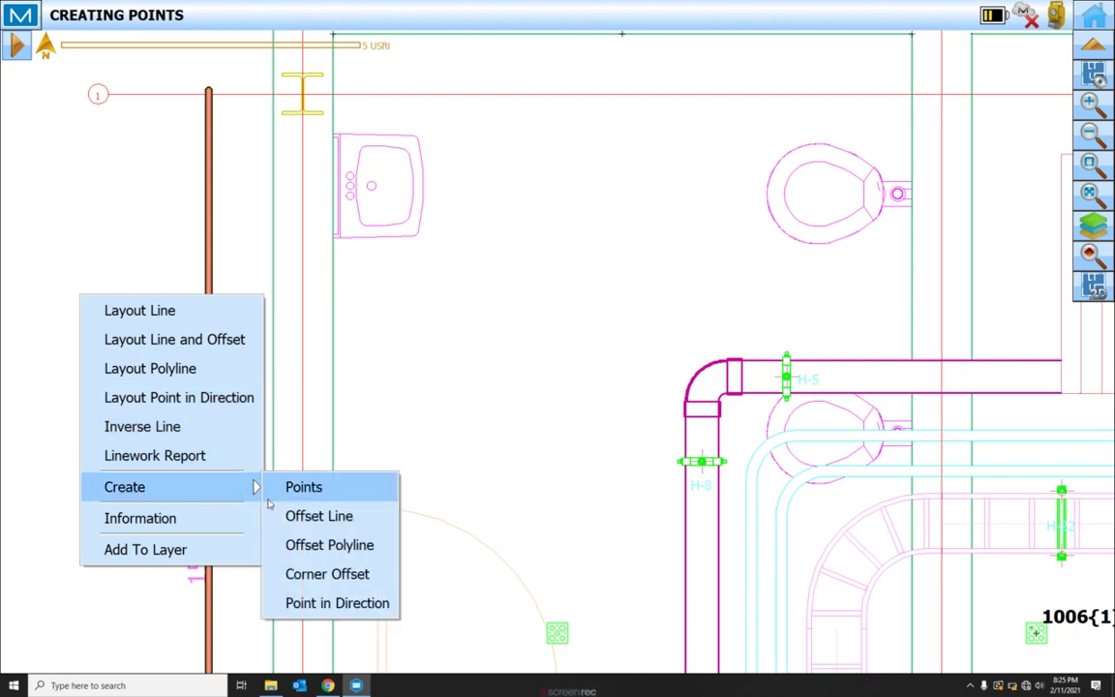
- Create interval points every 3 along the grid line plus end points, numbered from 1078
{"action": "left_click", "coordinate": [304, 493]}
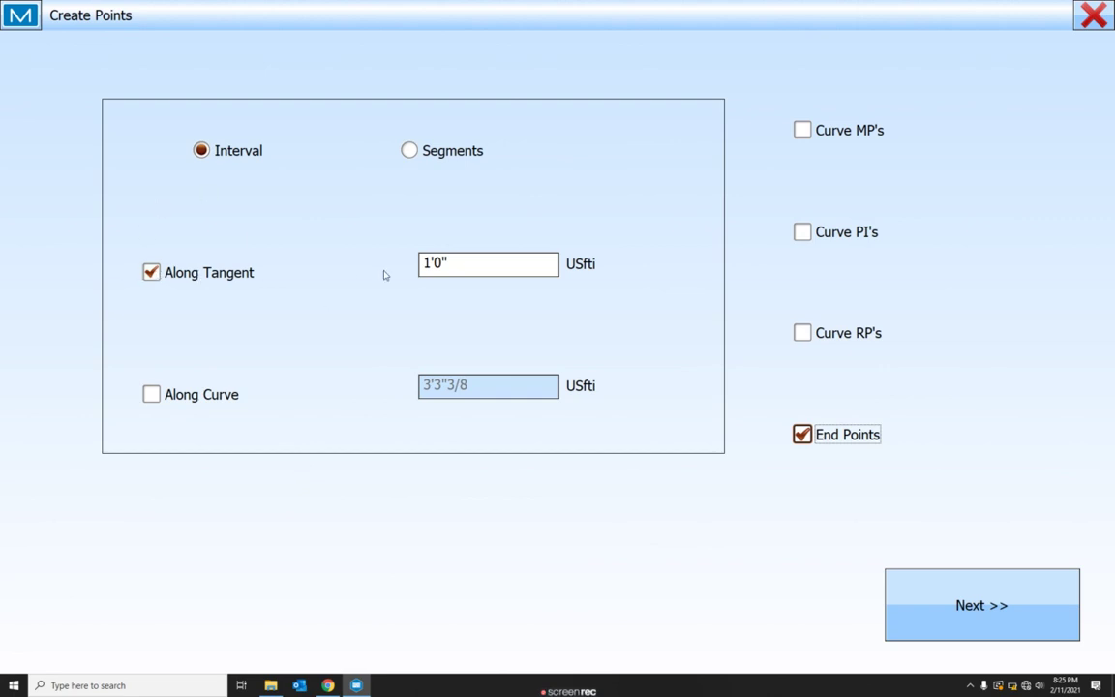
{"action": "left_click", "coordinate": [409, 152]}
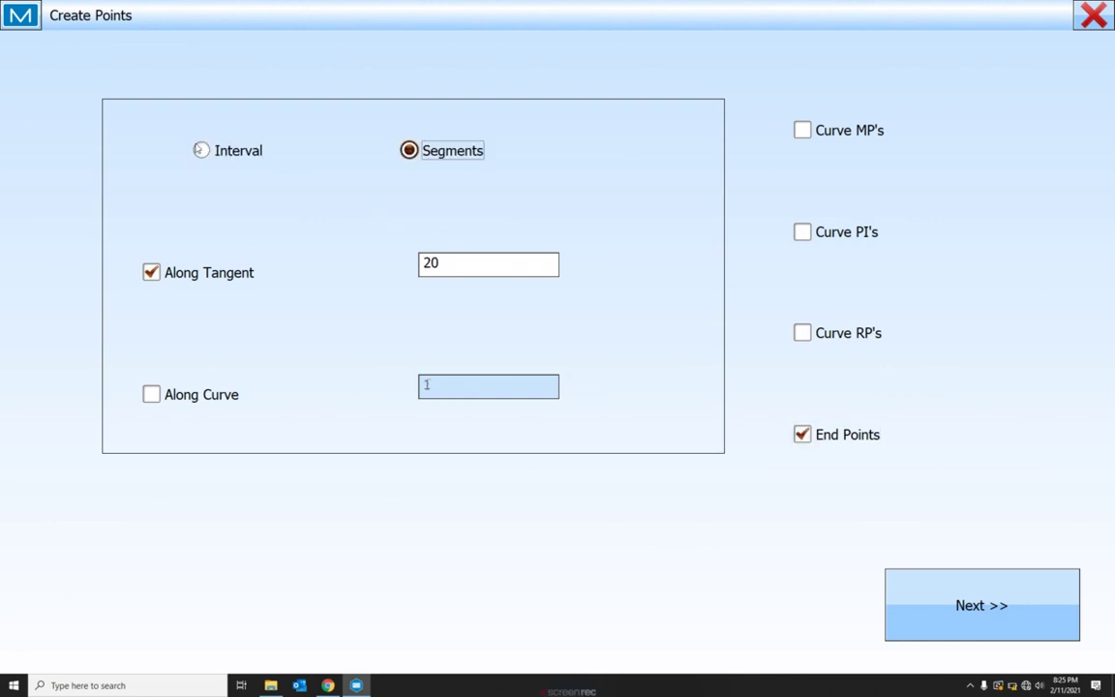
{"action": "left_click", "coordinate": [203, 152]}
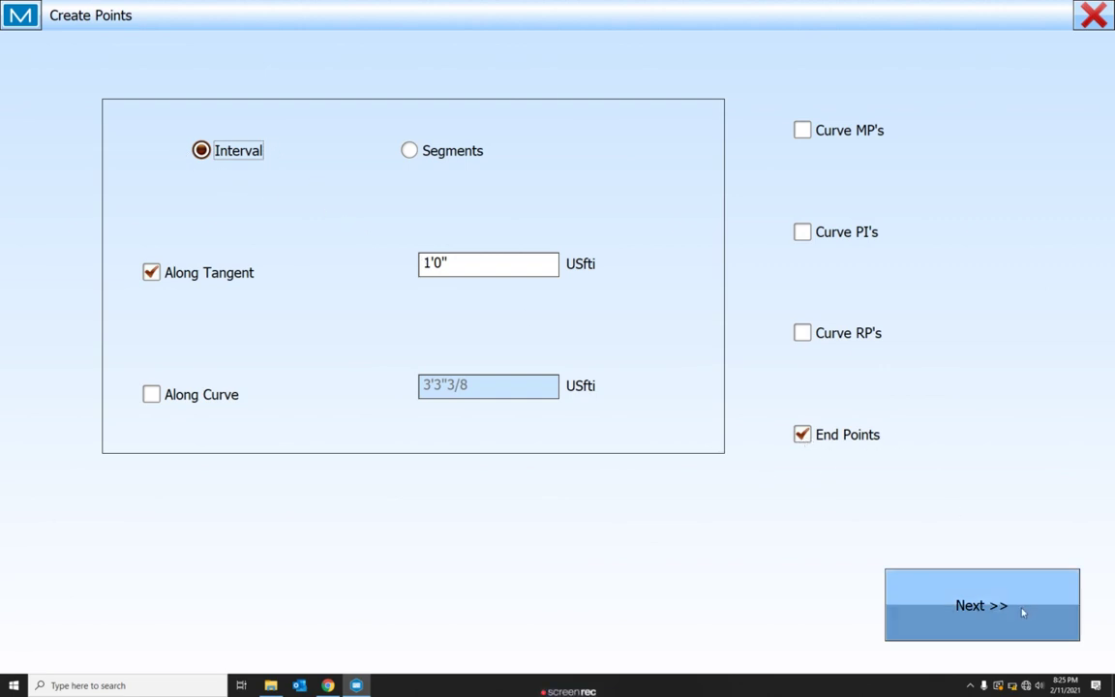
{"action": "double_click", "coordinate": [463, 259]}
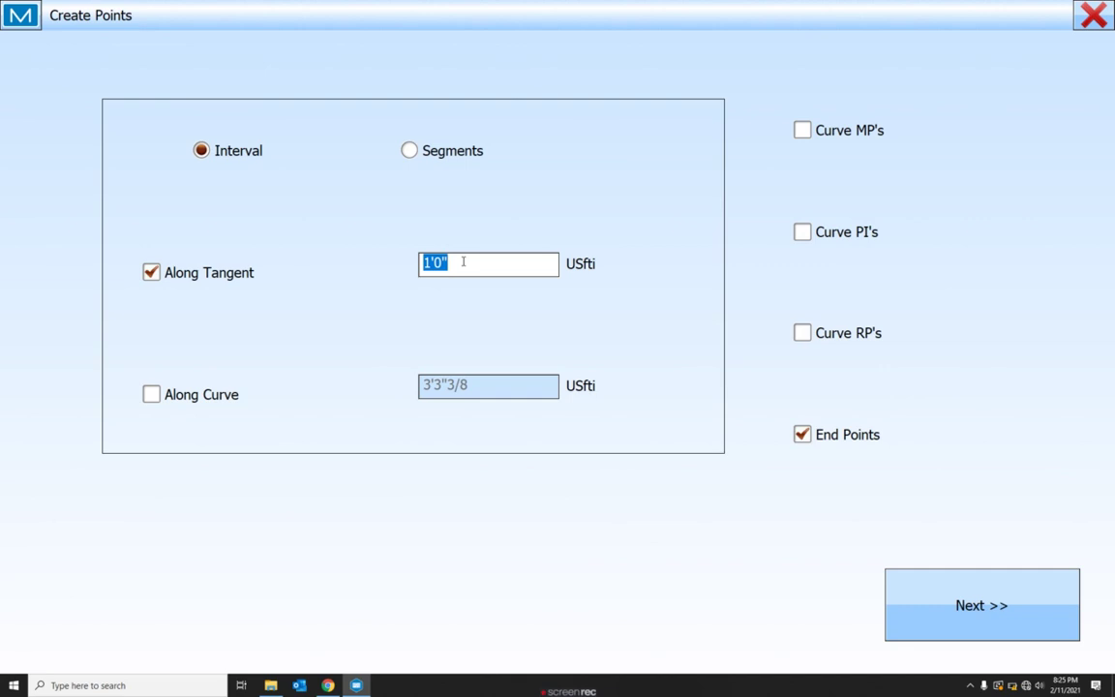
{"action": "type", "text": "3"}
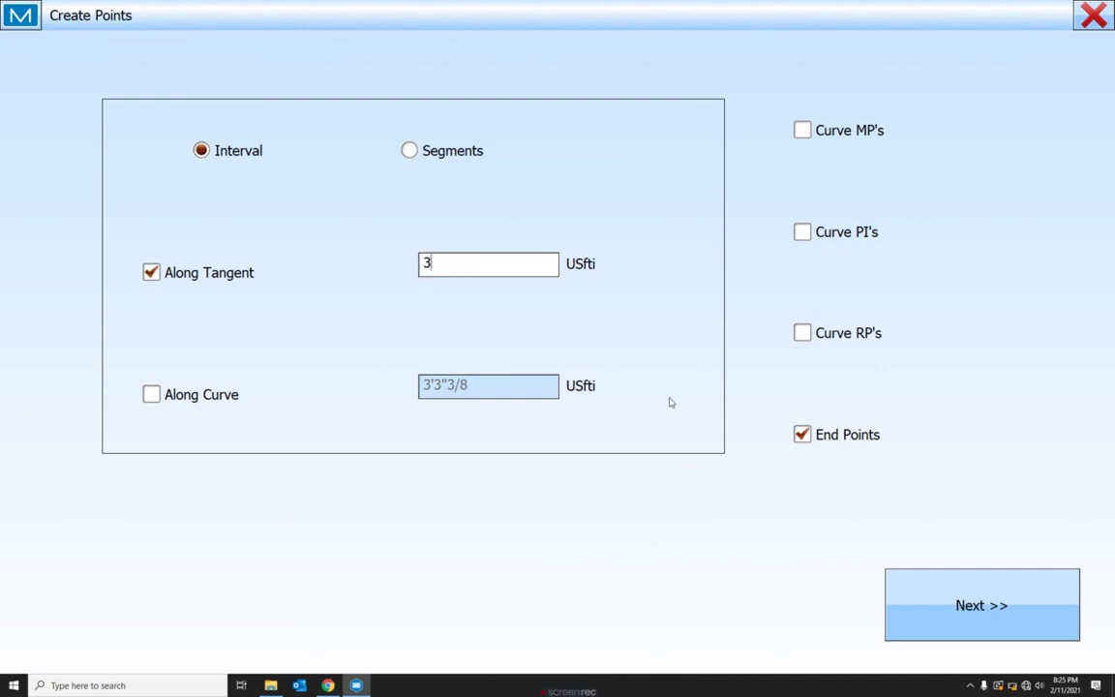
{"action": "left_click", "coordinate": [952, 580]}
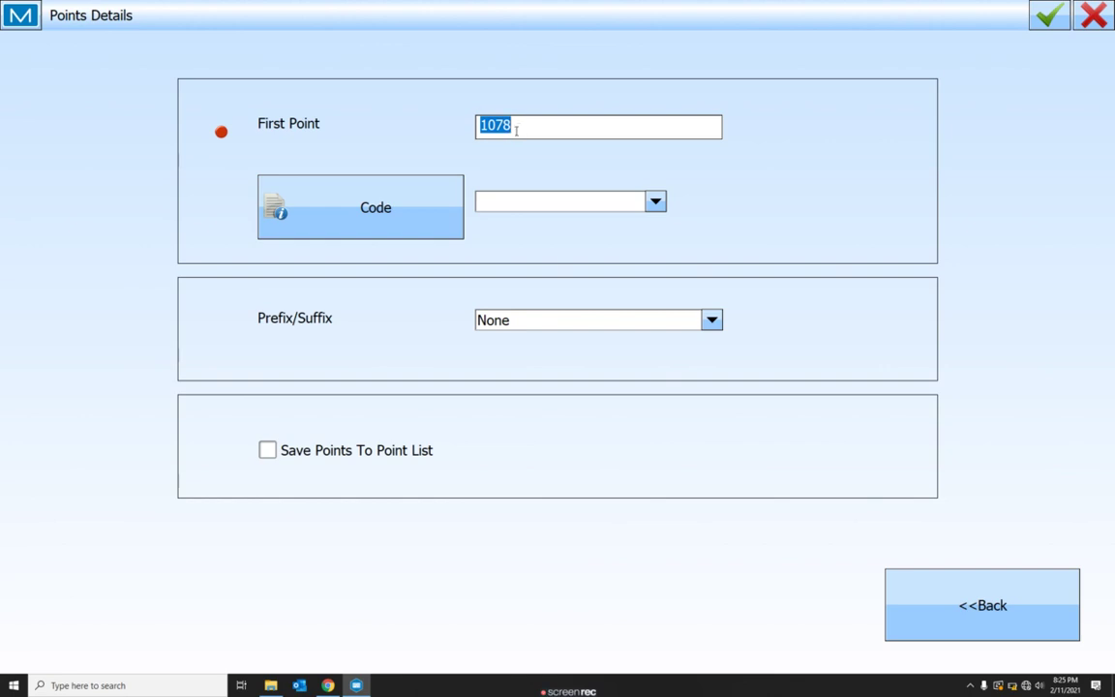
{"action": "left_click", "coordinate": [1055, 14]}
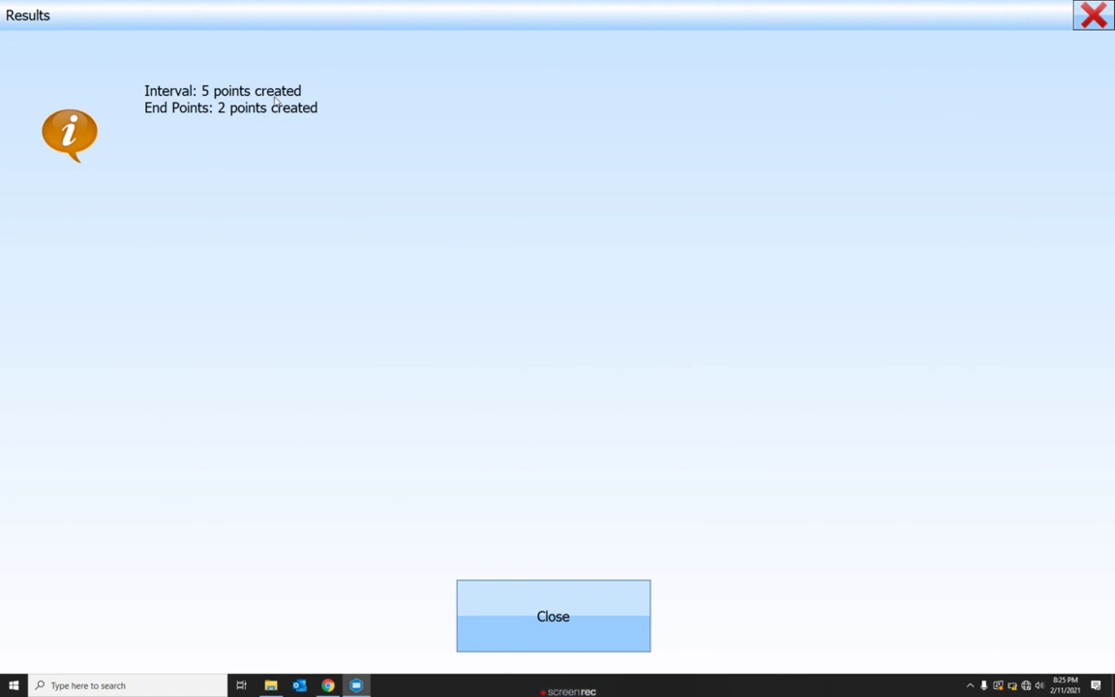
- Dismiss the results and pan along the grid line to review new points 1079 through 1082
{"action": "left_click", "coordinate": [590, 638]}
{"action": "mouse_move", "coordinate": [363, 485]}
{"action": "left_mouse_down"}
{"action": "mouse_move", "coordinate": [476, 331]}
{"action": "mouse_move", "coordinate": [508, 3]}
{"action": "mouse_move", "coordinate": [467, 321]}
{"action": "mouse_move", "coordinate": [450, 616]}
{"action": "mouse_move", "coordinate": [463, 520]}
{"action": "mouse_move", "coordinate": [443, 373]}
{"action": "left_mouse_up"}
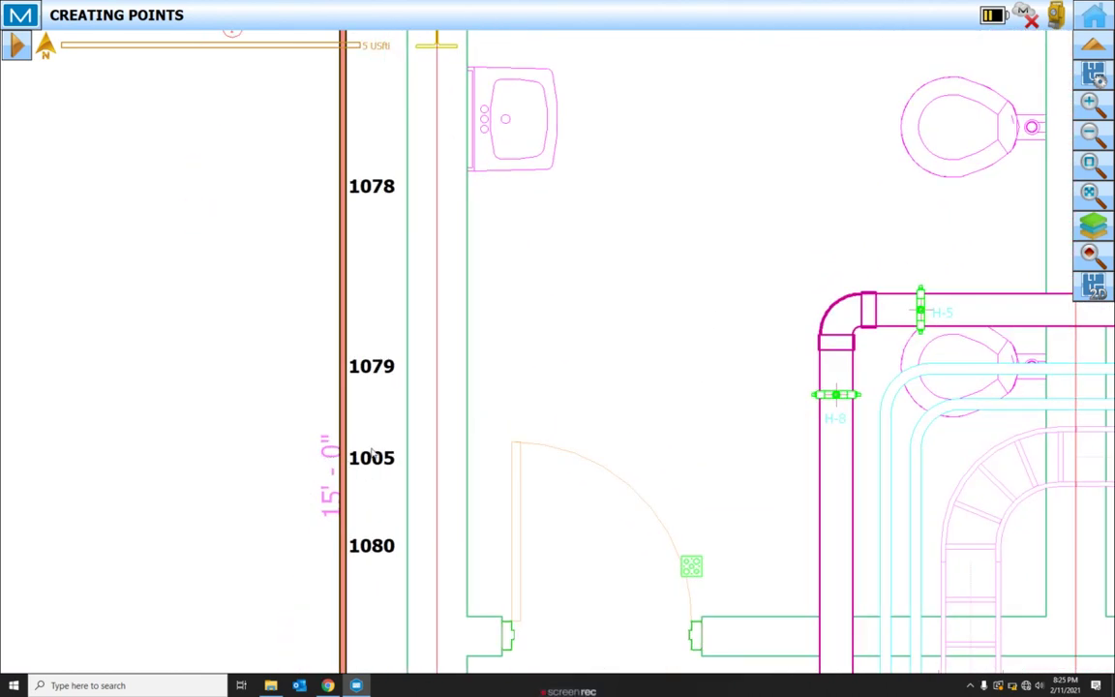
{"action": "scroll", "coordinate": [384, 356], "scroll_direction": "up", "scroll_amount": 5}
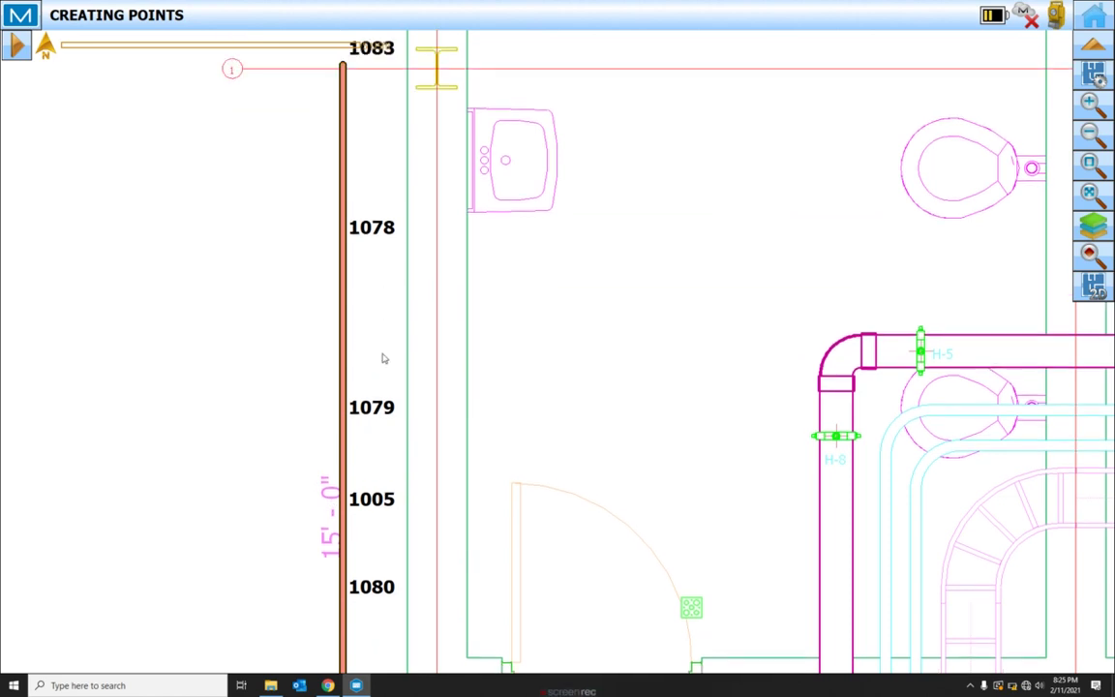
{"action": "left_click_drag", "start_coordinate": [384, 536], "coordinate": [410, 301]}
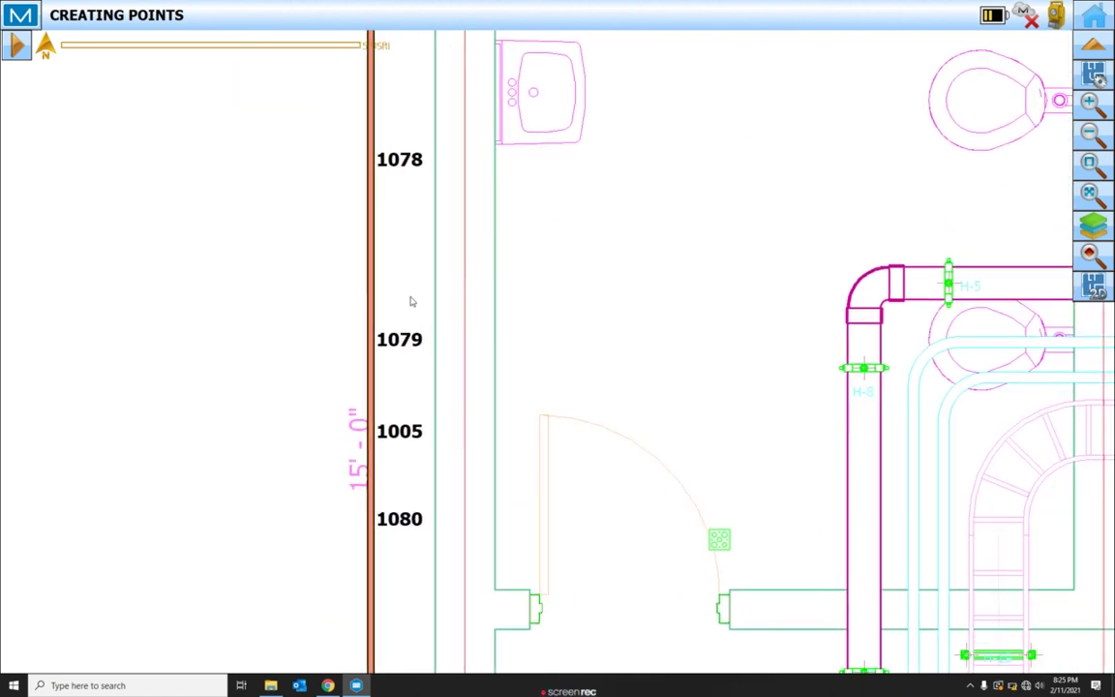
{"action": "left_click_drag", "start_coordinate": [418, 559], "coordinate": [414, 65]}
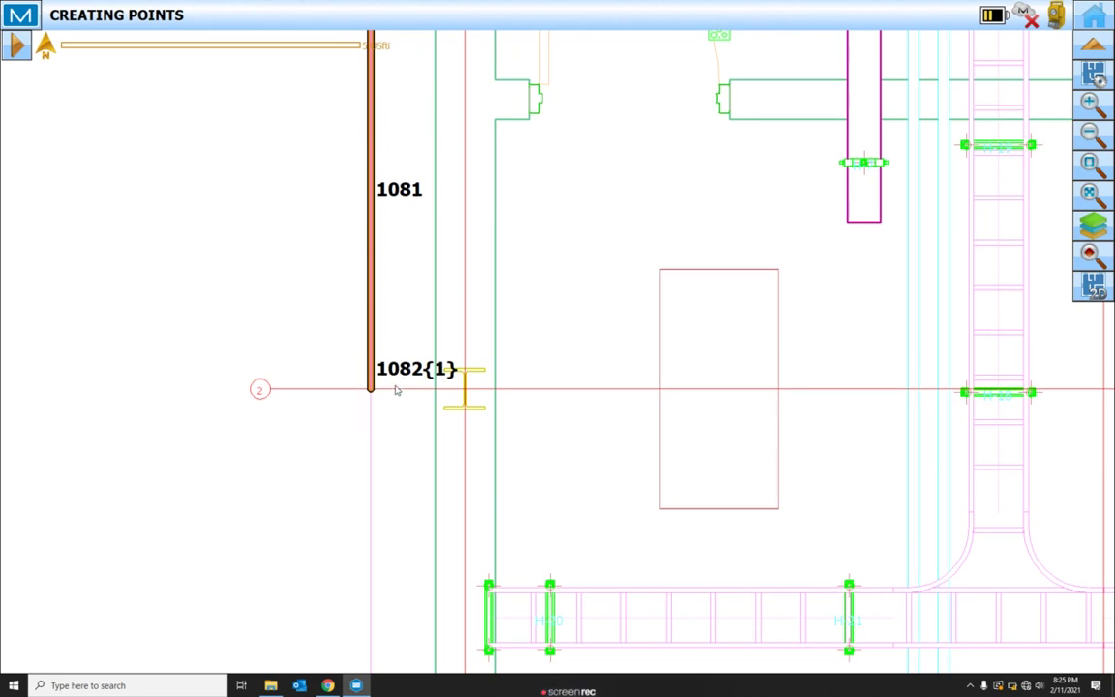
{"action": "scroll", "coordinate": [358, 386], "scroll_direction": "up", "scroll_amount": 4}
{"action": "scroll", "coordinate": [374, 384], "scroll_direction": "down", "scroll_amount": 6}
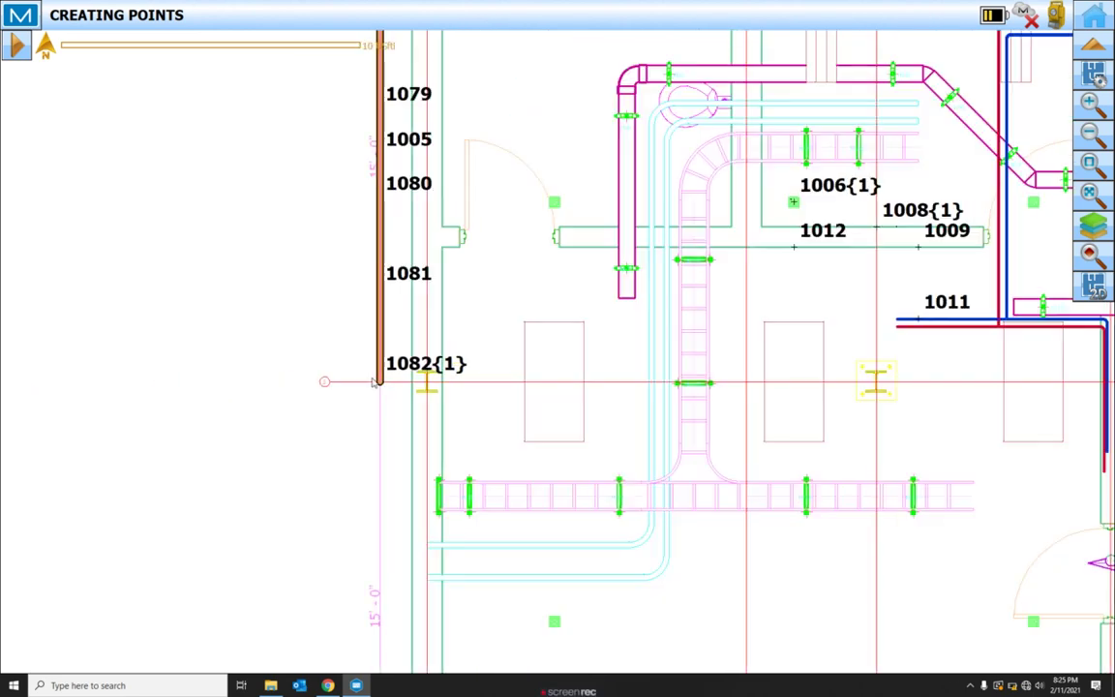
{"action": "left_click_drag", "start_coordinate": [364, 301], "coordinate": [330, 562]}
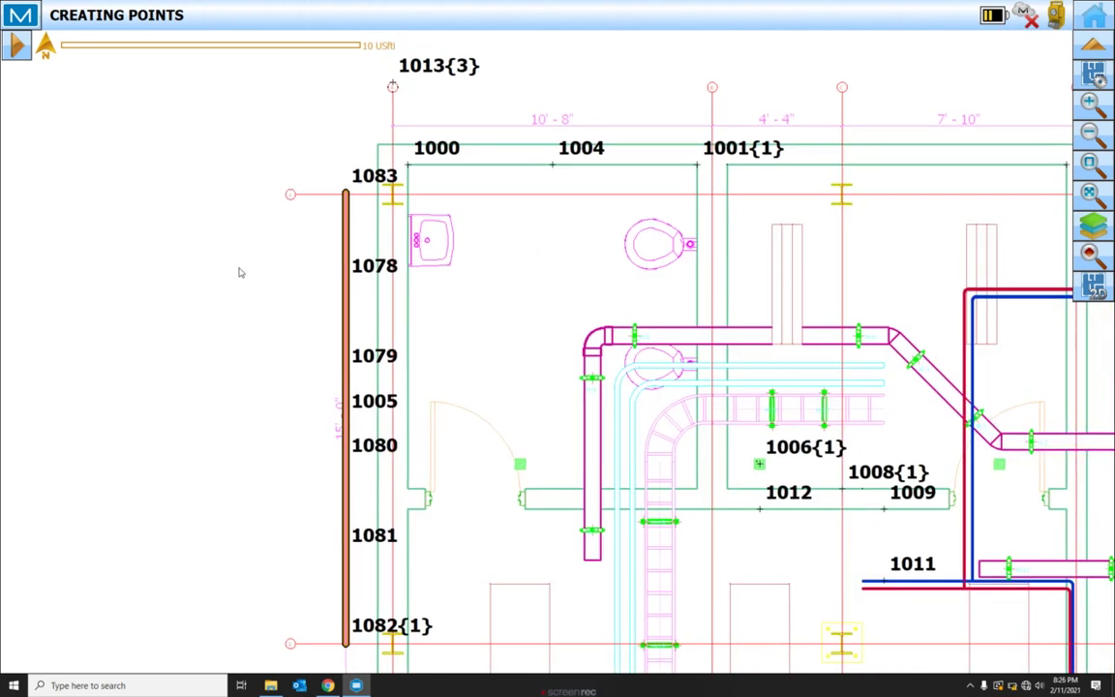
- Pan to point 1012 near the ductwork and select it
{"action": "left_click_drag", "start_coordinate": [743, 193], "coordinate": [443, 60]}
{"action": "mouse_move", "coordinate": [592, 457]}
{"action": "left_mouse_down"}
{"action": "mouse_move", "coordinate": [589, 281]}
{"action": "mouse_move", "coordinate": [530, 296]}
{"action": "mouse_move", "coordinate": [548, 317]}
{"action": "left_mouse_up"}
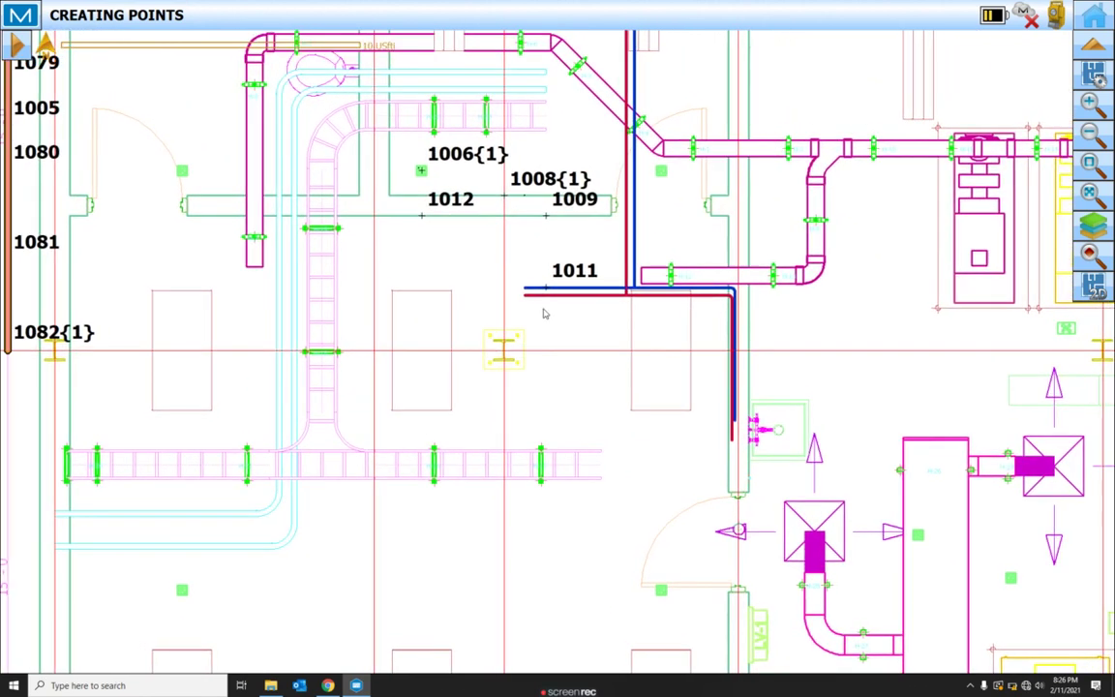
{"action": "left_click", "coordinate": [420, 218]}
{"action": "left_click", "coordinate": [421, 250]}
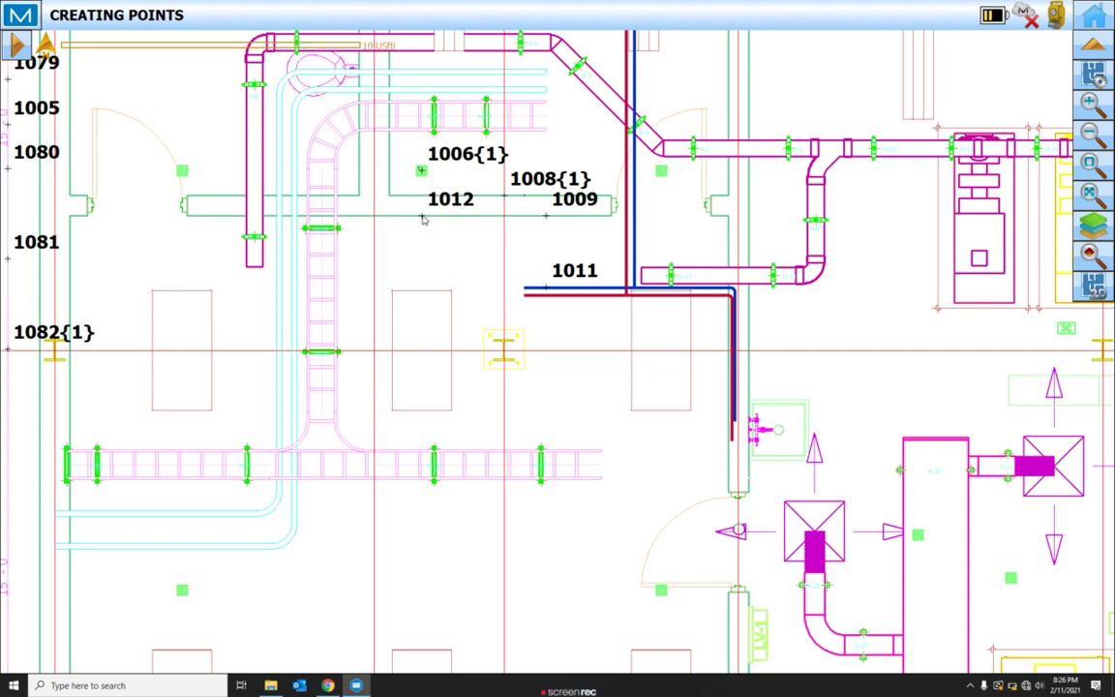
{"action": "left_click", "coordinate": [421, 216]}
- Compute point 10000 offset 2' backward from 1012 with Point in Direction, giving Y 17'6", X 27'3"
{"action": "right_click", "coordinate": [411, 249]}
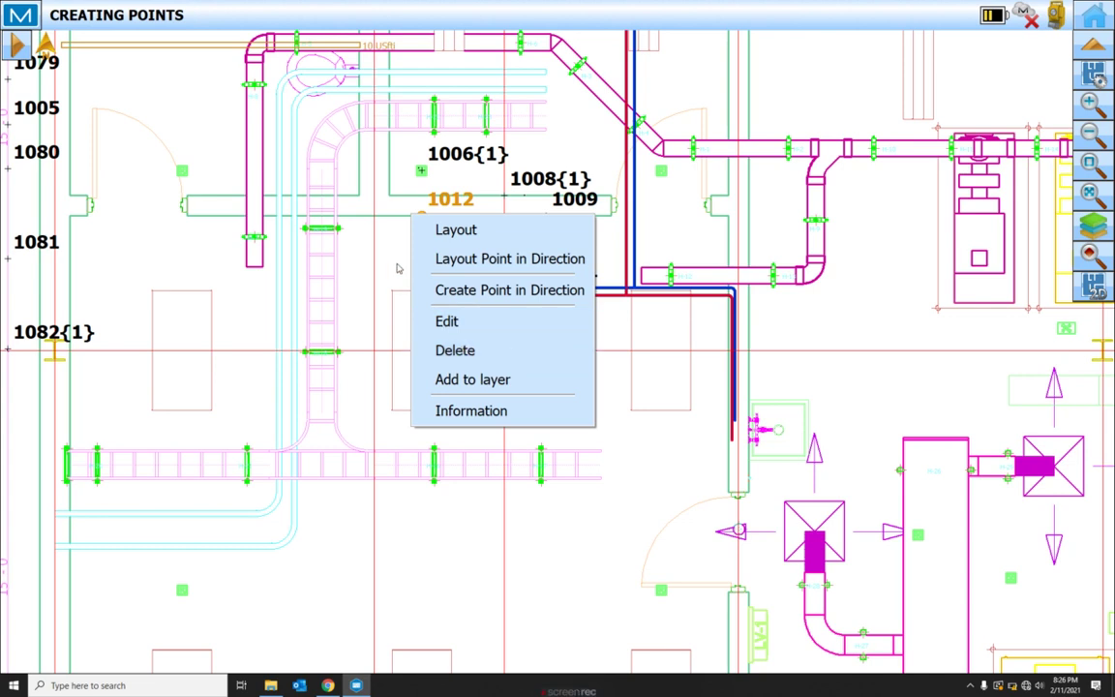
{"action": "left_click", "coordinate": [449, 292]}
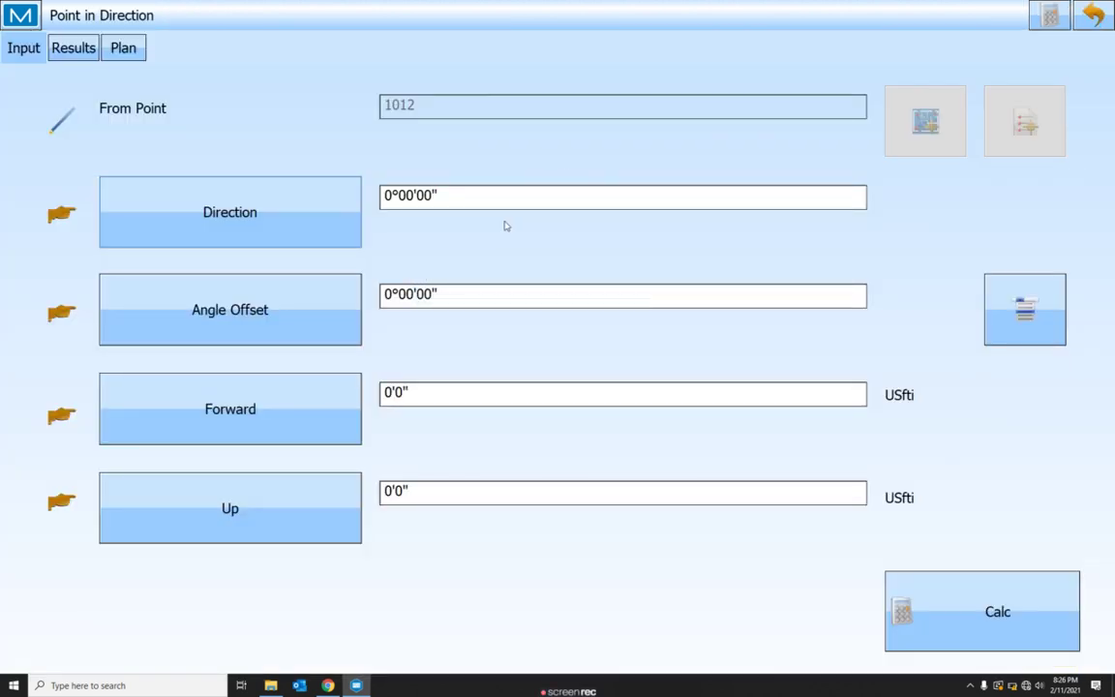
{"action": "left_click", "coordinate": [282, 220]}
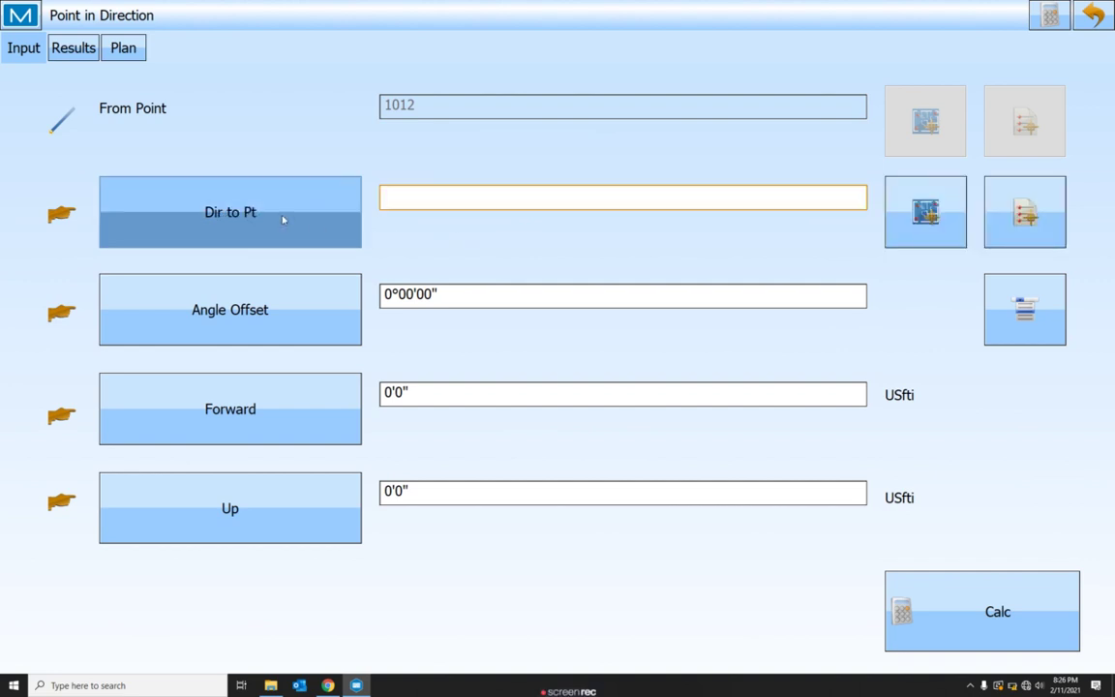
{"action": "left_click", "coordinate": [948, 218]}
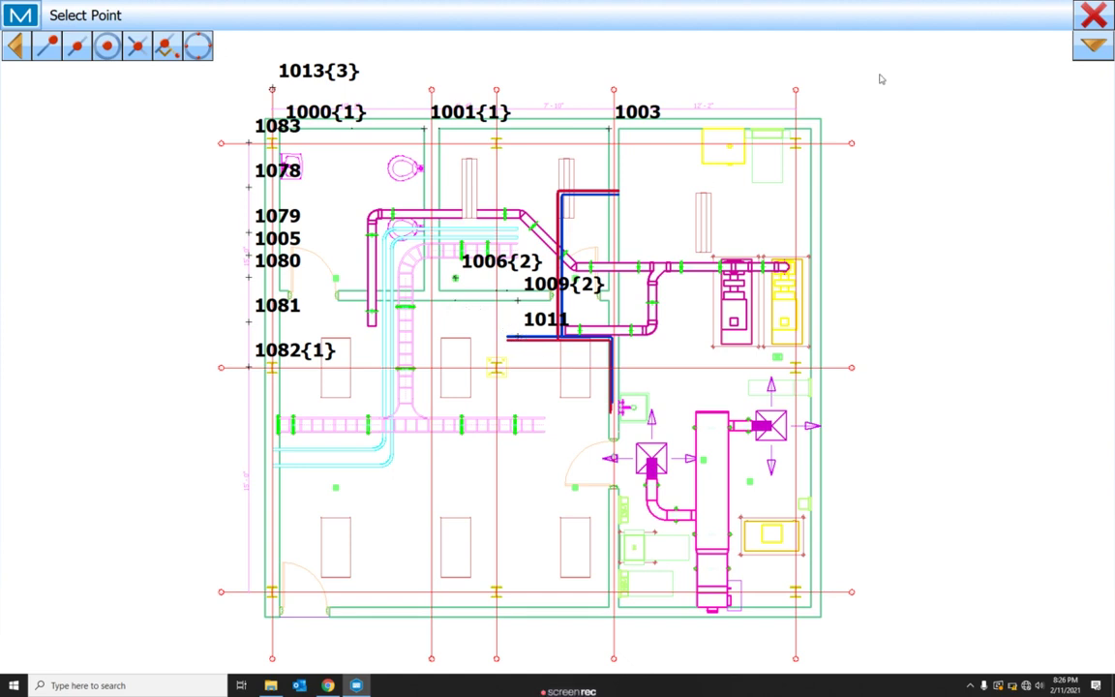
{"action": "left_click", "coordinate": [1093, 14]}
{"action": "left_click", "coordinate": [276, 236]}
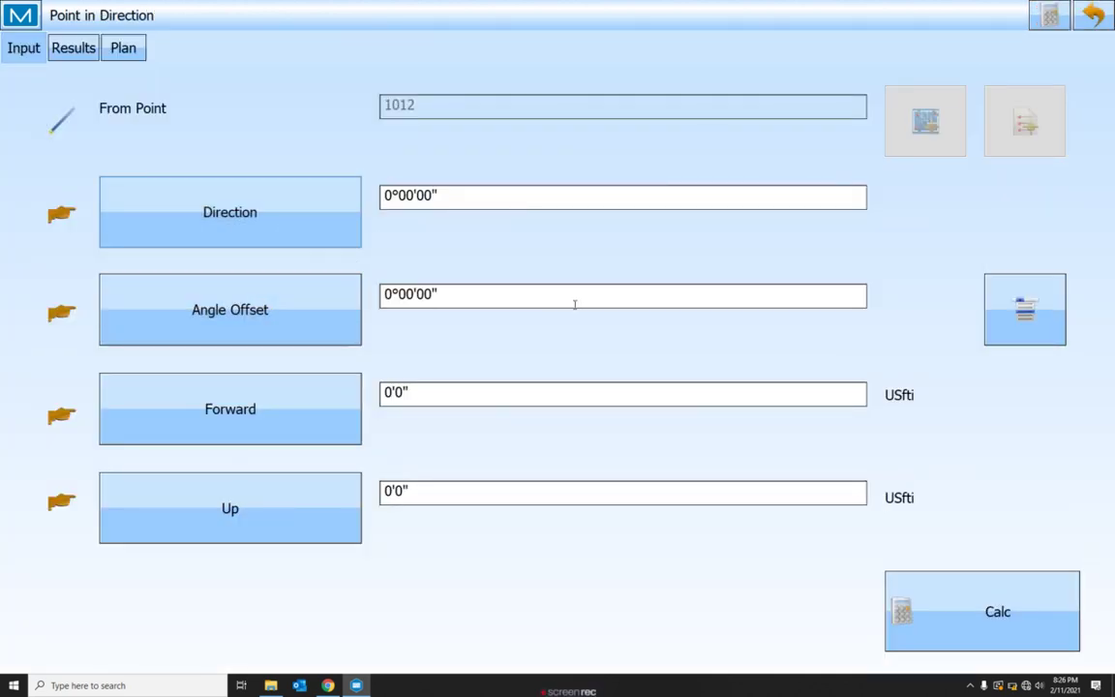
{"action": "left_click", "coordinate": [261, 405]}
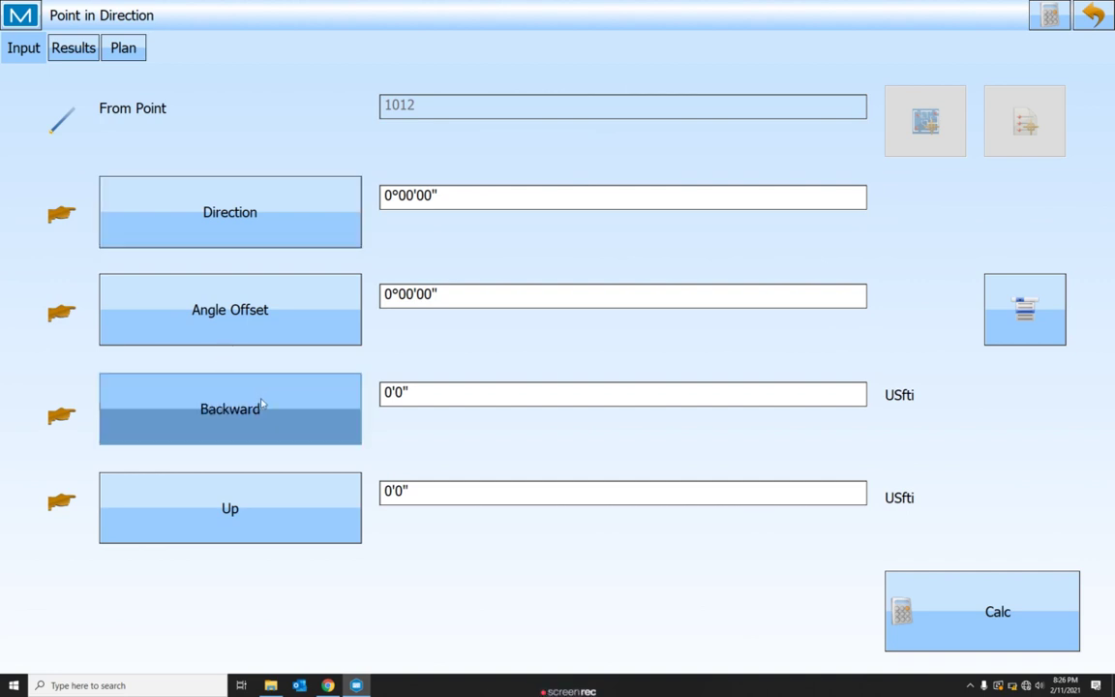
{"action": "left_click", "coordinate": [418, 389]}
{"action": "type", "text": "2"}
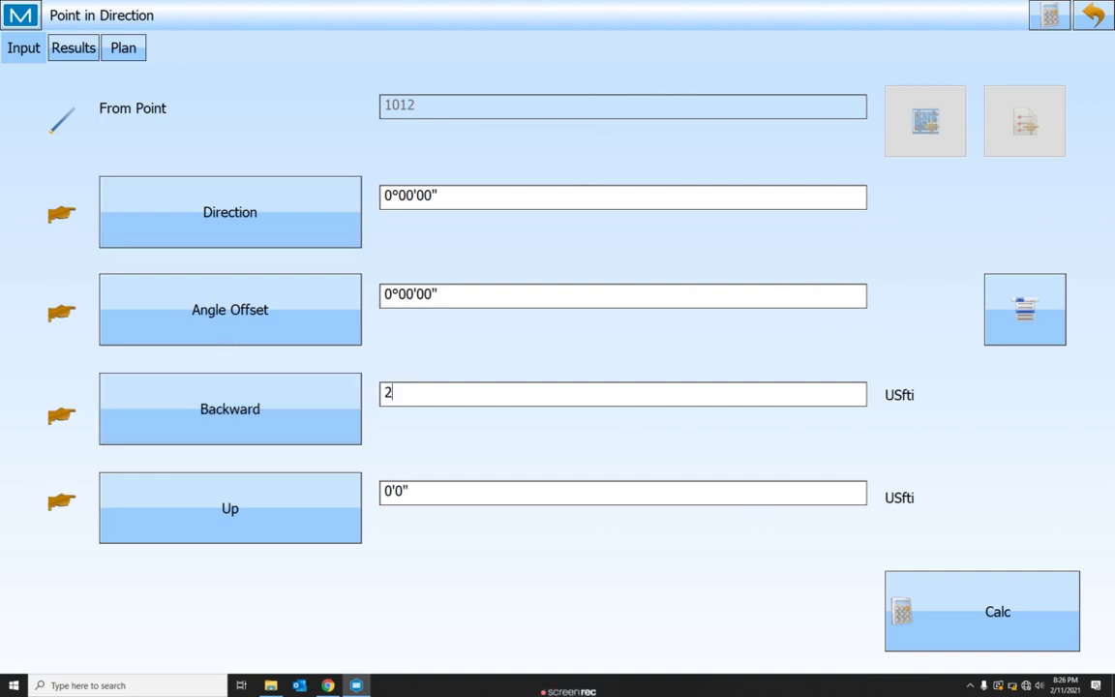
{"action": "left_click", "coordinate": [949, 622]}
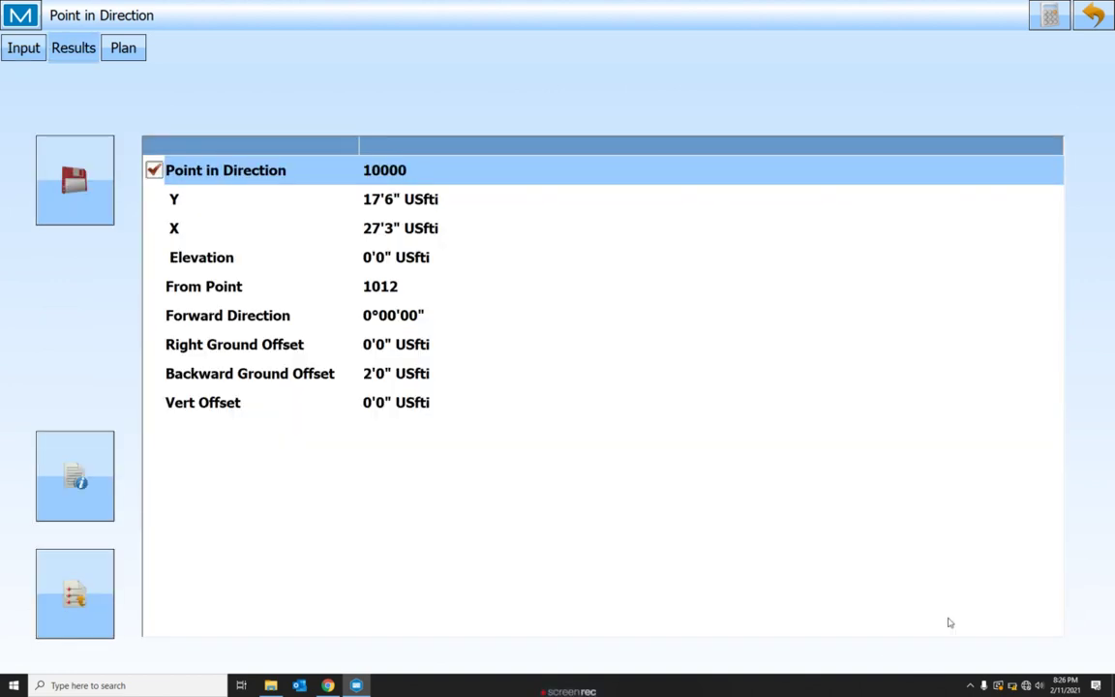
- Preview new point 10000 below point 1012 on the plan, then save it from Results
{"action": "left_click", "coordinate": [124, 49]}
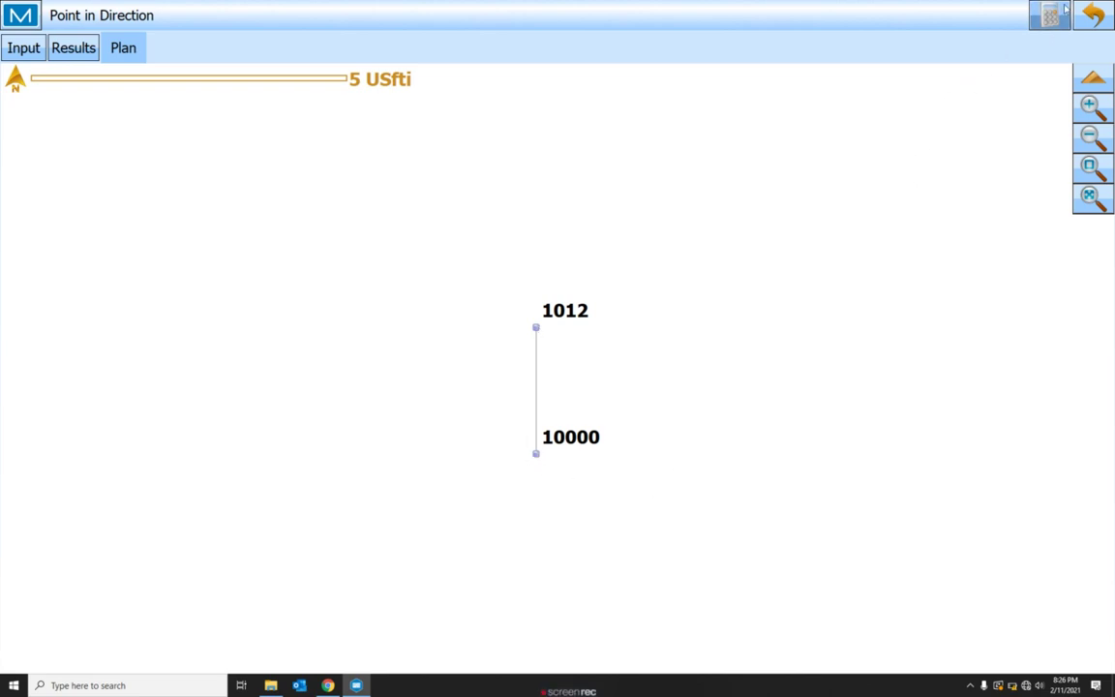
{"action": "left_click", "coordinate": [72, 51]}
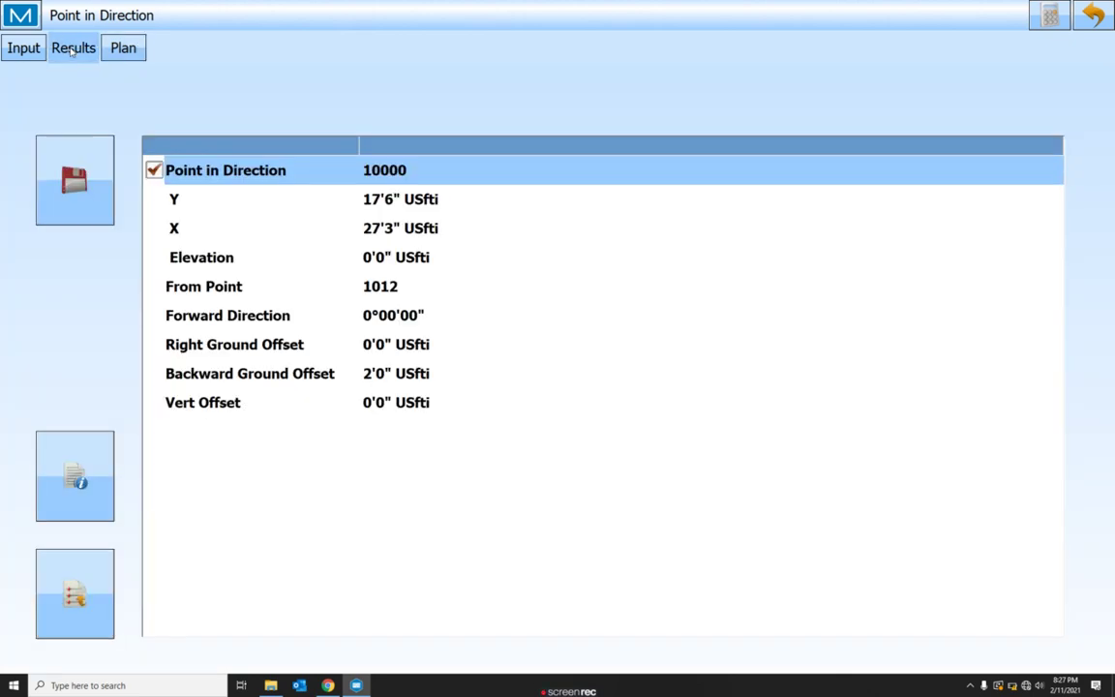
{"action": "left_click", "coordinate": [78, 183]}
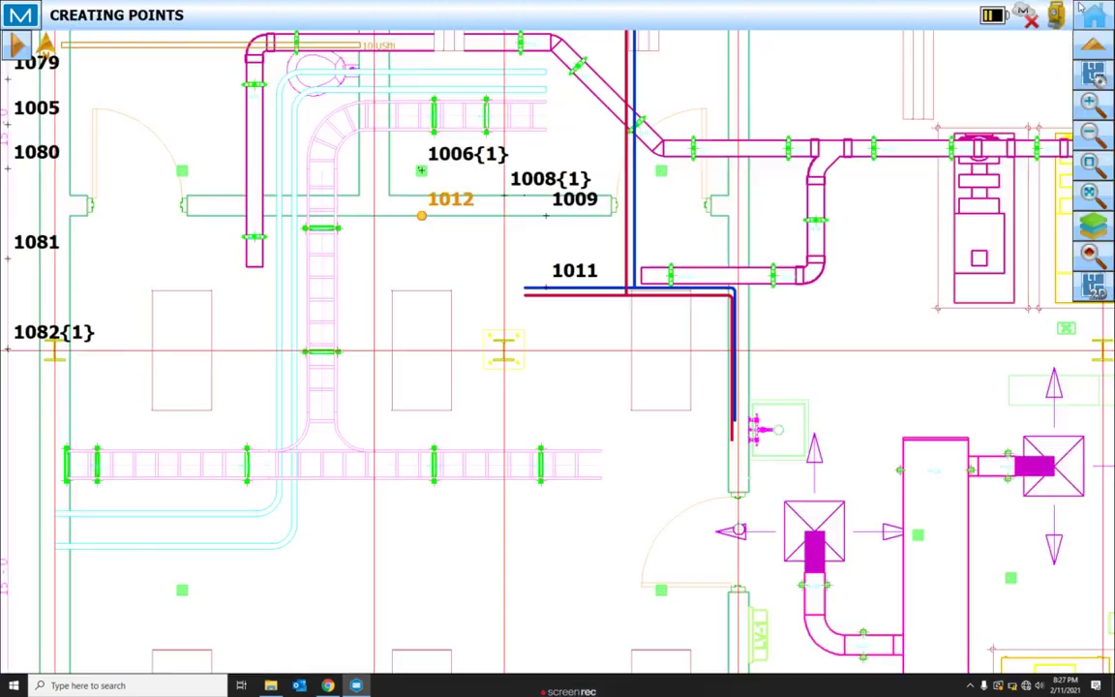
- Back on the plan, zoom in to inspect point 10000, then zoom out to the whole floor plan
{"action": "left_click", "coordinate": [1093, 13]}
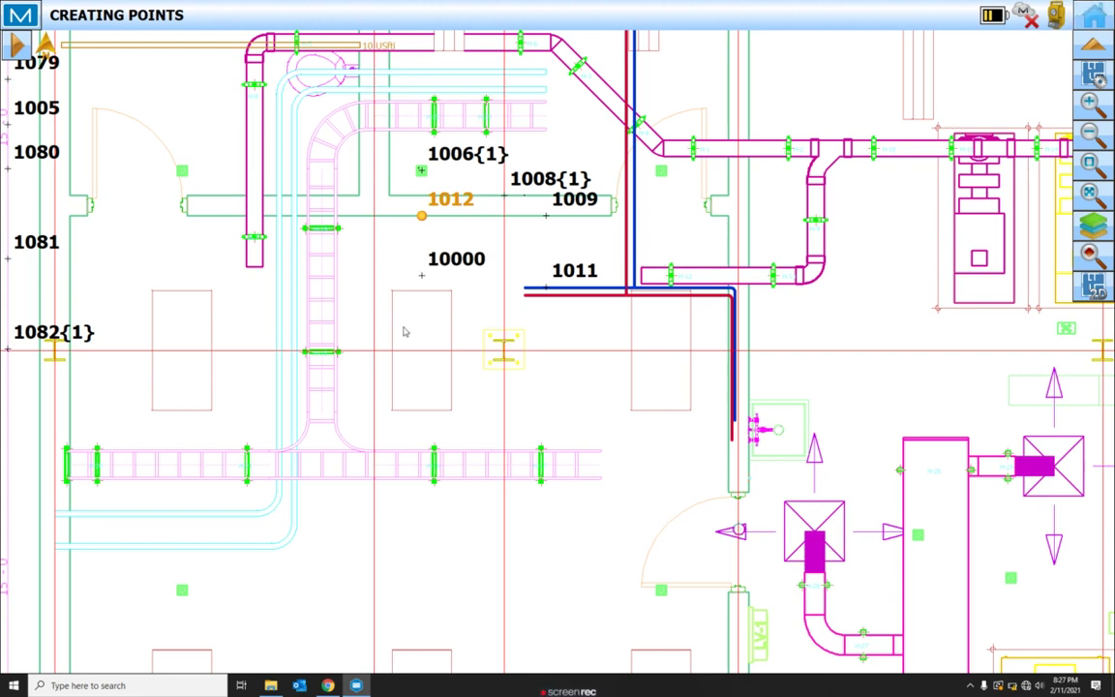
{"action": "scroll", "coordinate": [431, 277], "scroll_direction": "up", "scroll_amount": 3}
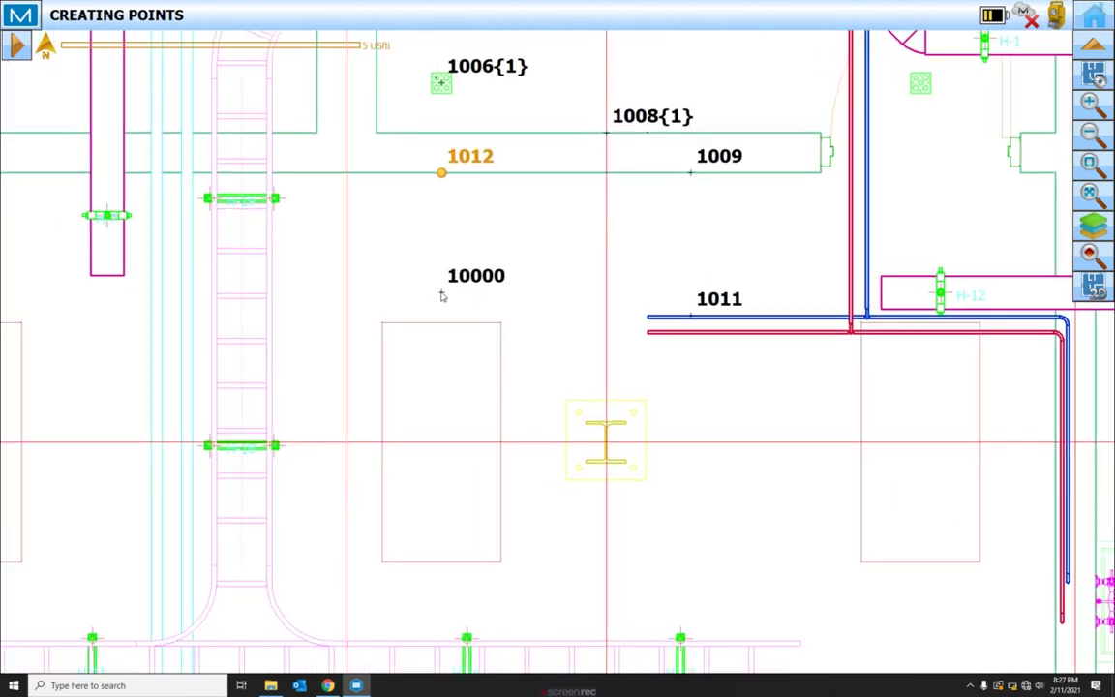
{"action": "left_click", "coordinate": [442, 292]}
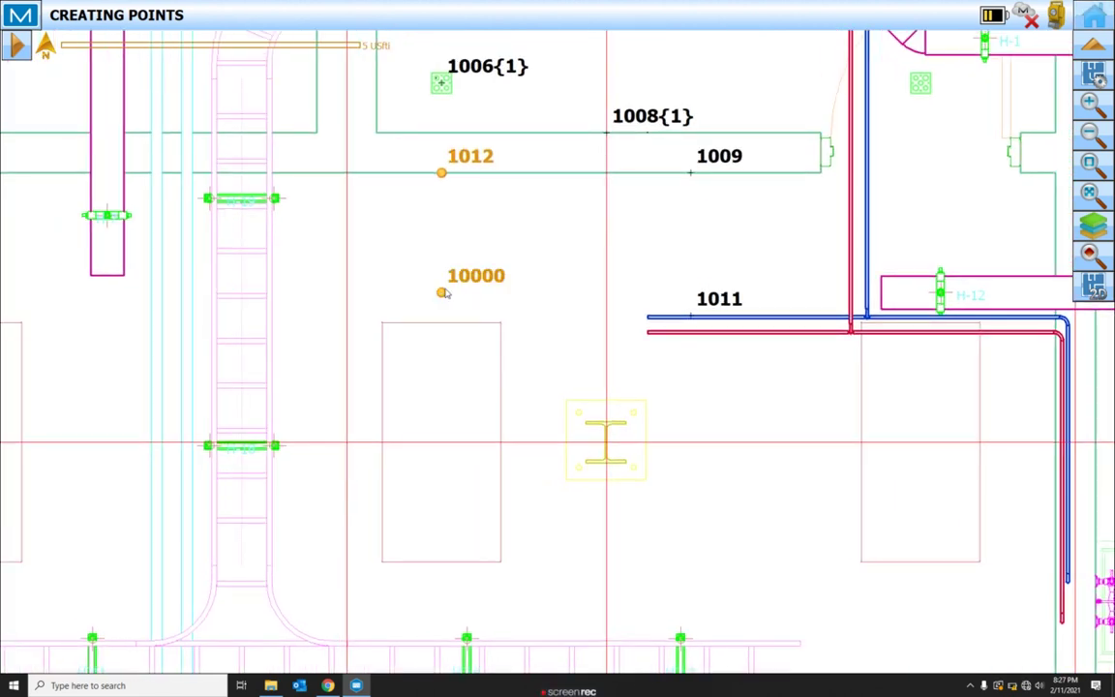
{"action": "left_click", "coordinate": [499, 225]}
{"action": "mouse_move", "coordinate": [734, 177]}
{"action": "left_mouse_down"}
{"action": "mouse_move", "coordinate": [354, 550]}
{"action": "mouse_move", "coordinate": [660, 613]}
{"action": "mouse_move", "coordinate": [818, 354]}
{"action": "left_mouse_up"}
{"action": "scroll", "coordinate": [486, 322], "scroll_direction": "down", "scroll_amount": 5}
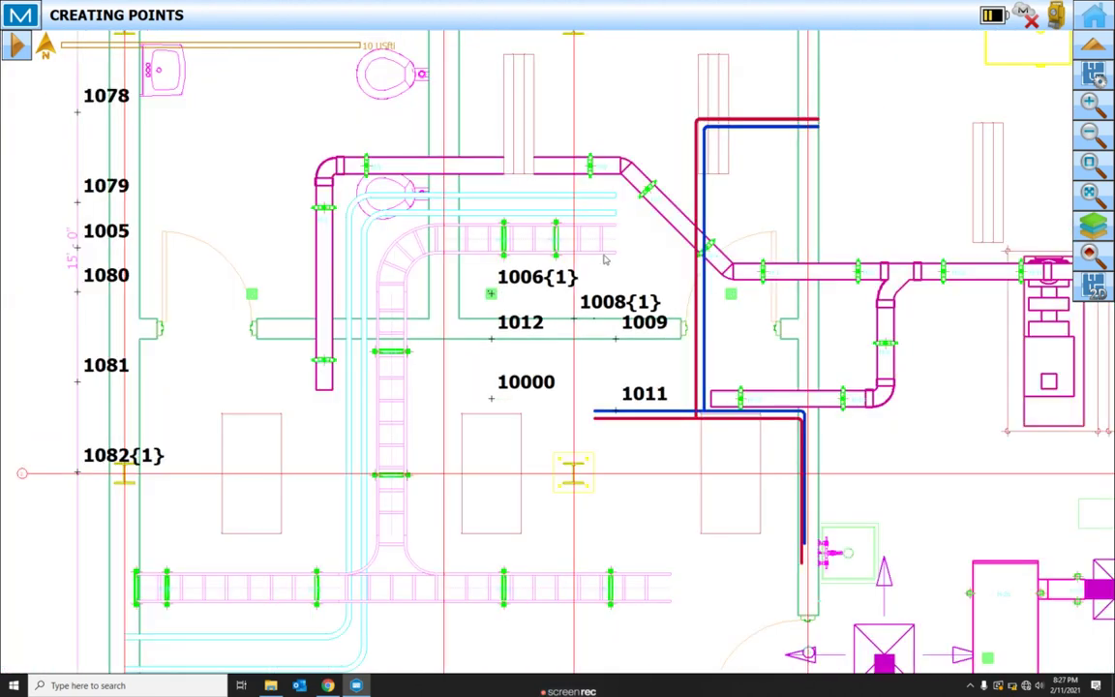
{"action": "left_click_drag", "start_coordinate": [589, 224], "coordinate": [533, 330]}
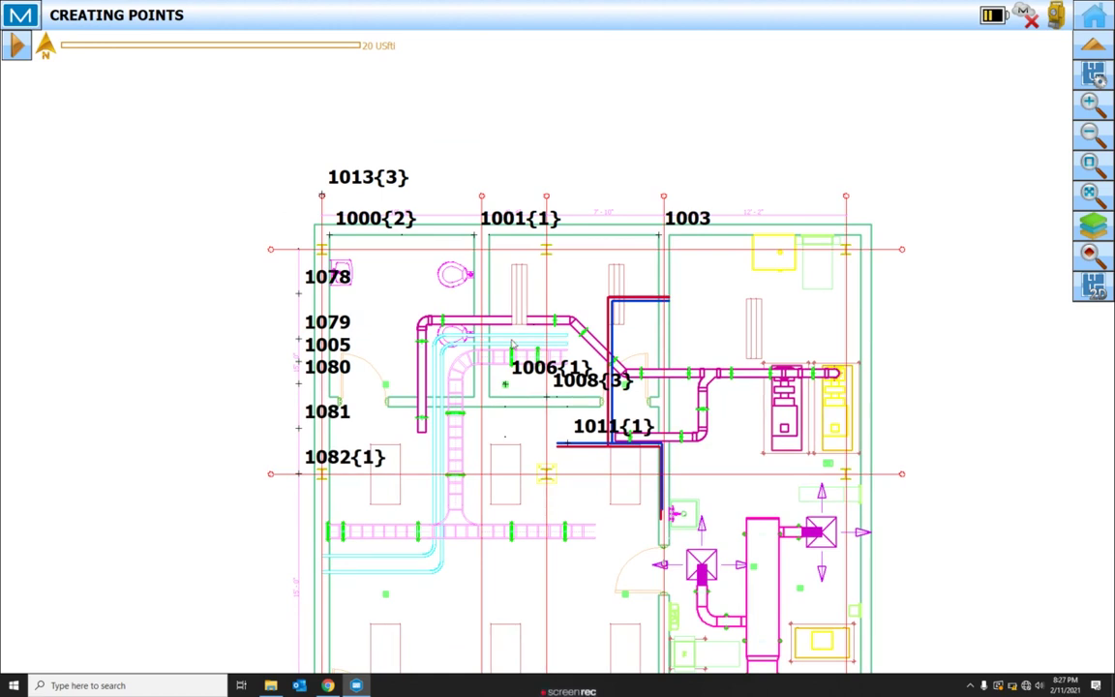
- Show the point-creation drawing tools and recentre the full floor plan on screen
{"action": "left_click", "coordinate": [15, 45]}
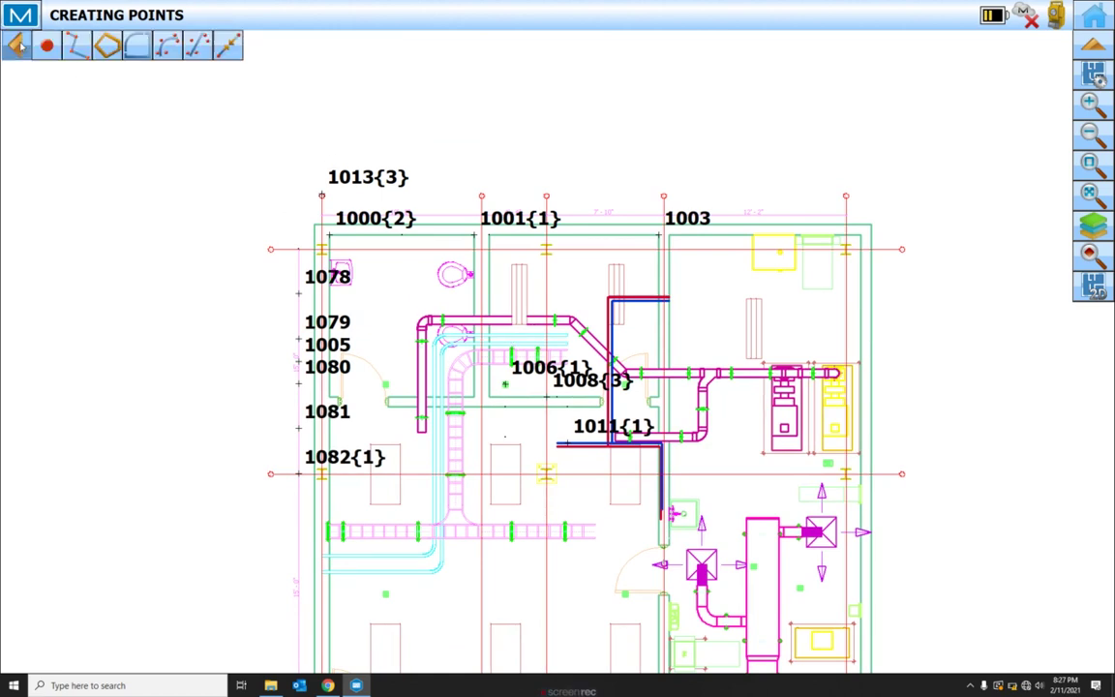
{"action": "left_click", "coordinate": [46, 54]}
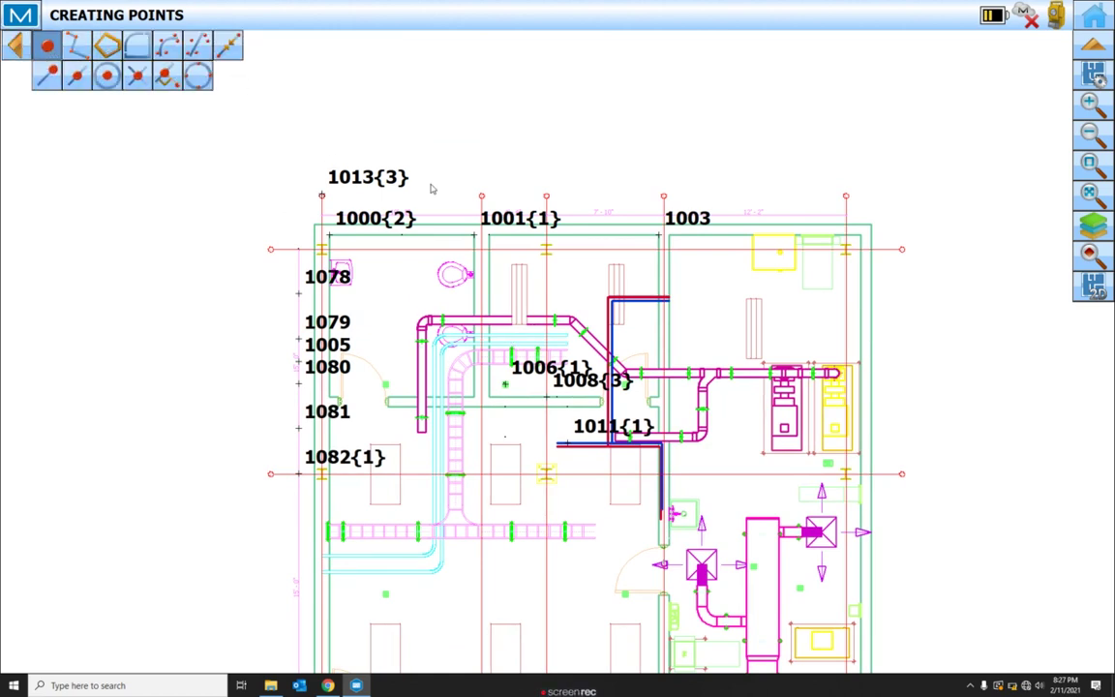
{"action": "left_click_drag", "start_coordinate": [596, 279], "coordinate": [563, 275]}
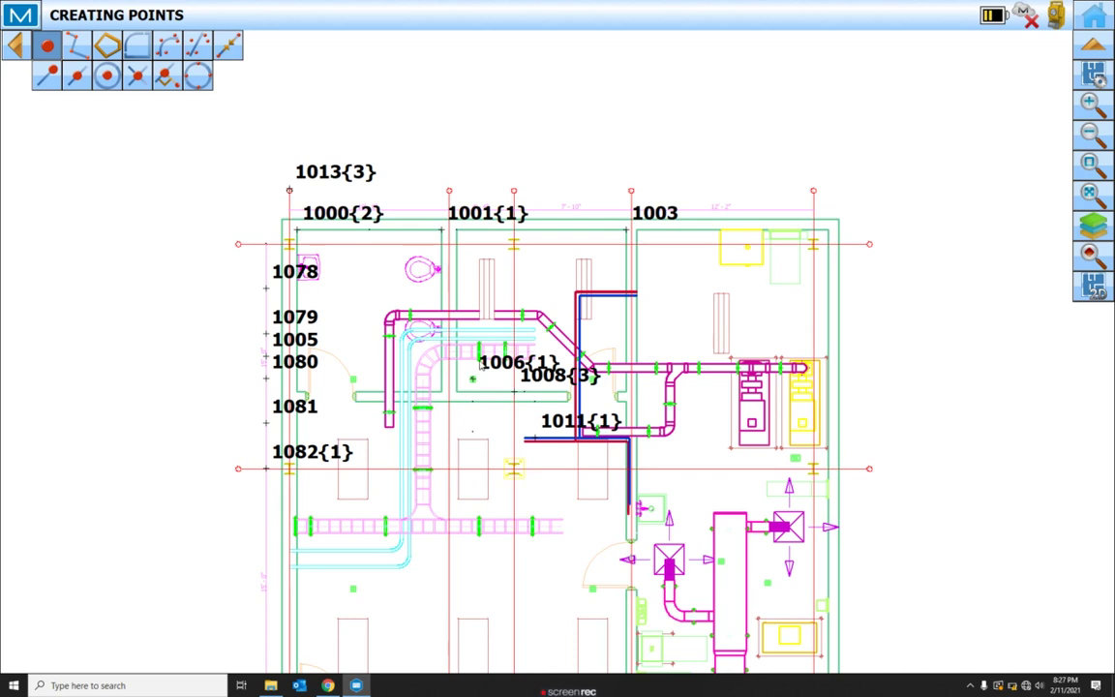
{"action": "scroll", "coordinate": [478, 365], "scroll_direction": "down", "scroll_amount": 2}
{"action": "left_click_drag", "start_coordinate": [668, 367], "coordinate": [663, 282]}
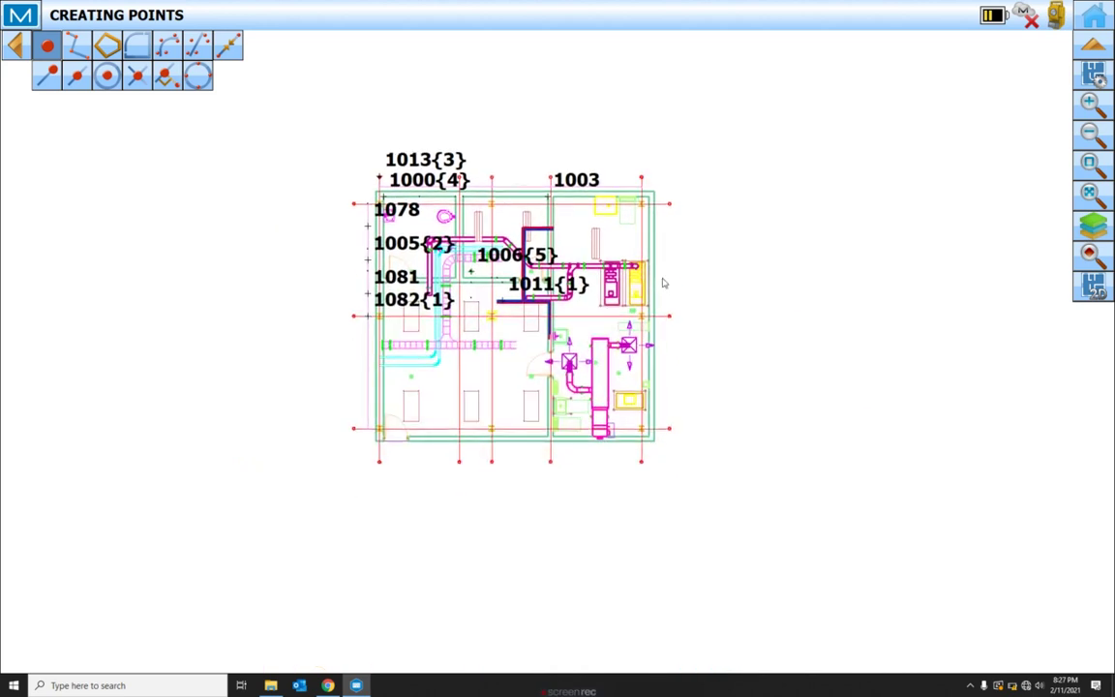
{"action": "mouse_move", "coordinate": [366, 361]}
{"action": "left_mouse_down"}
{"action": "mouse_move", "coordinate": [440, 392]}
{"action": "mouse_move", "coordinate": [375, 362]}
{"action": "left_mouse_up"}
{"action": "left_click_drag", "start_coordinate": [449, 328], "coordinate": [437, 414]}
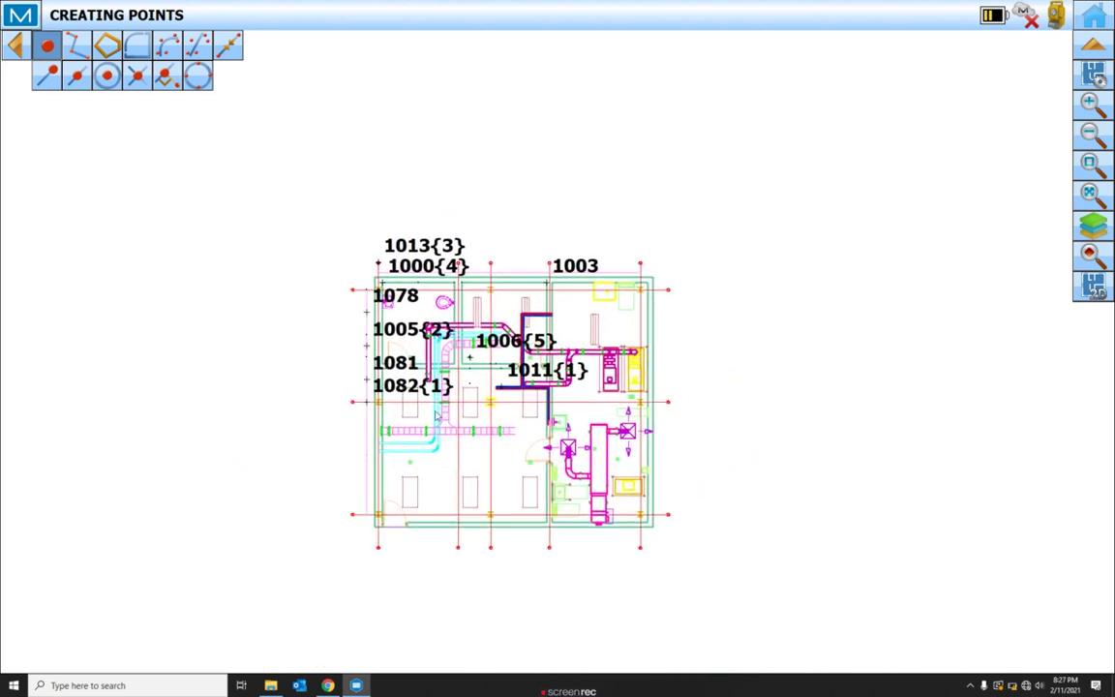